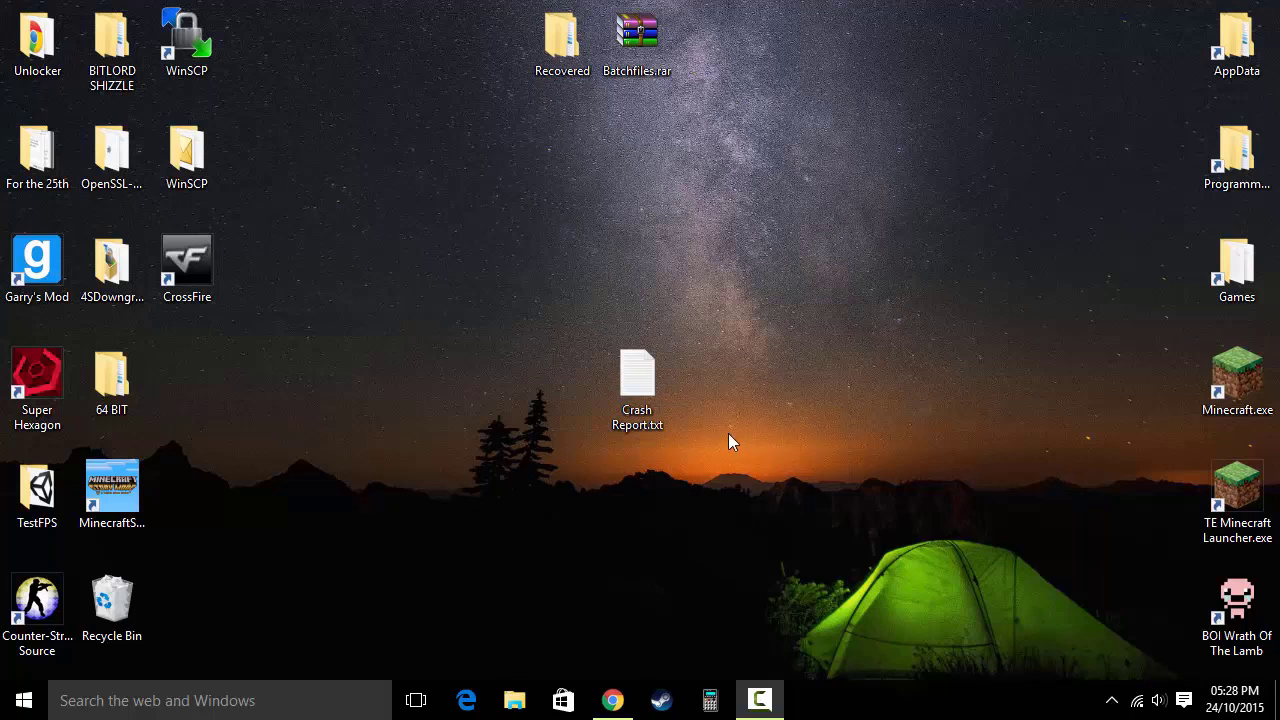
Step: Open Crash Report.txt in Notepad and highlight the 'Pixel format not accelerated' error
double_click(636, 388)
drag(740, 455, 186, 178)
click(460, 178)
drag(409, 178, 690, 198)
Step: Nudge the Notepad window, reselect the eleven crash lines, then close Notepad
click(689, 232)
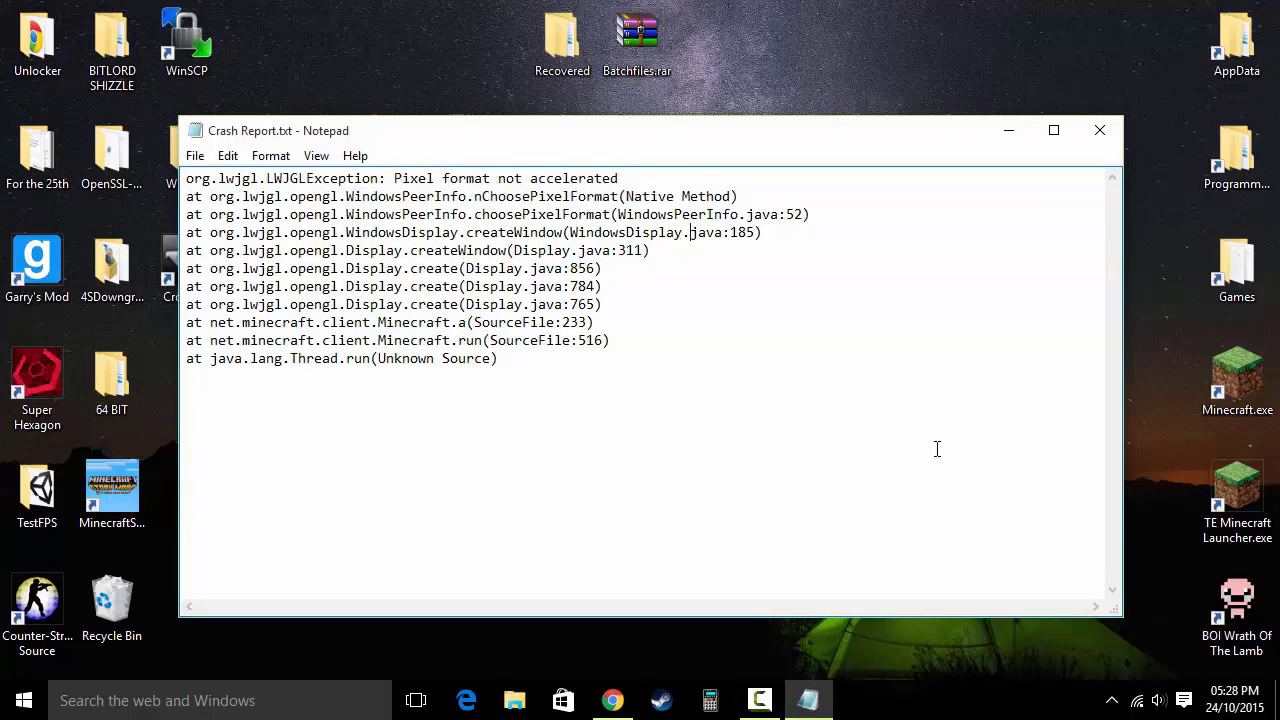
drag(770, 147, 798, 158)
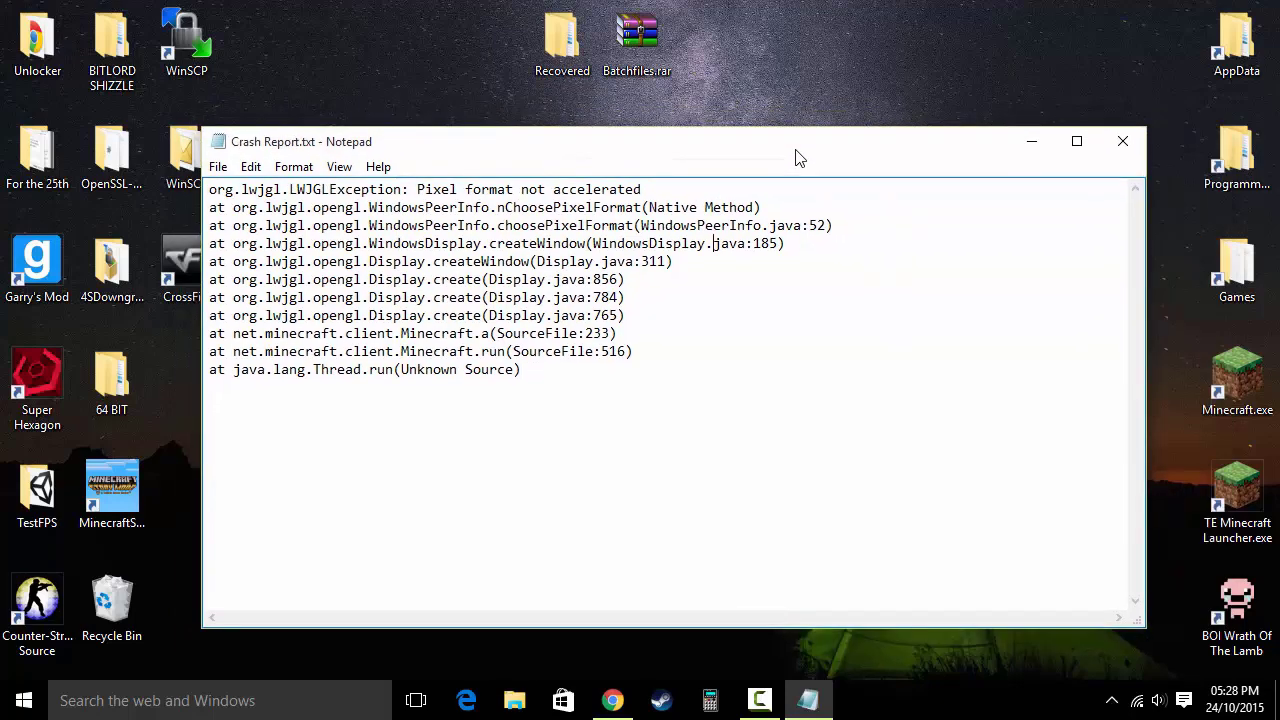
drag(674, 443, 256, 189)
click(877, 346)
click(1122, 141)
Step: Restore the Minecraft help page in Chrome and select its address
click(612, 700)
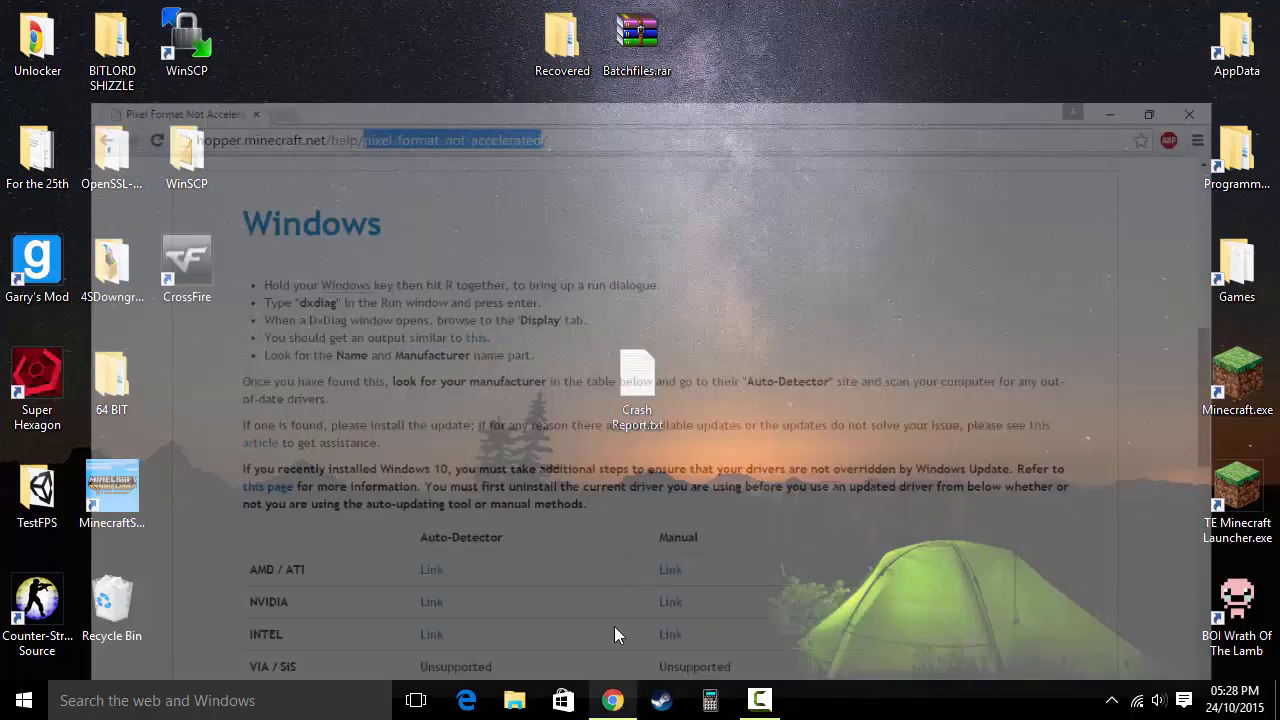
click(125, 44)
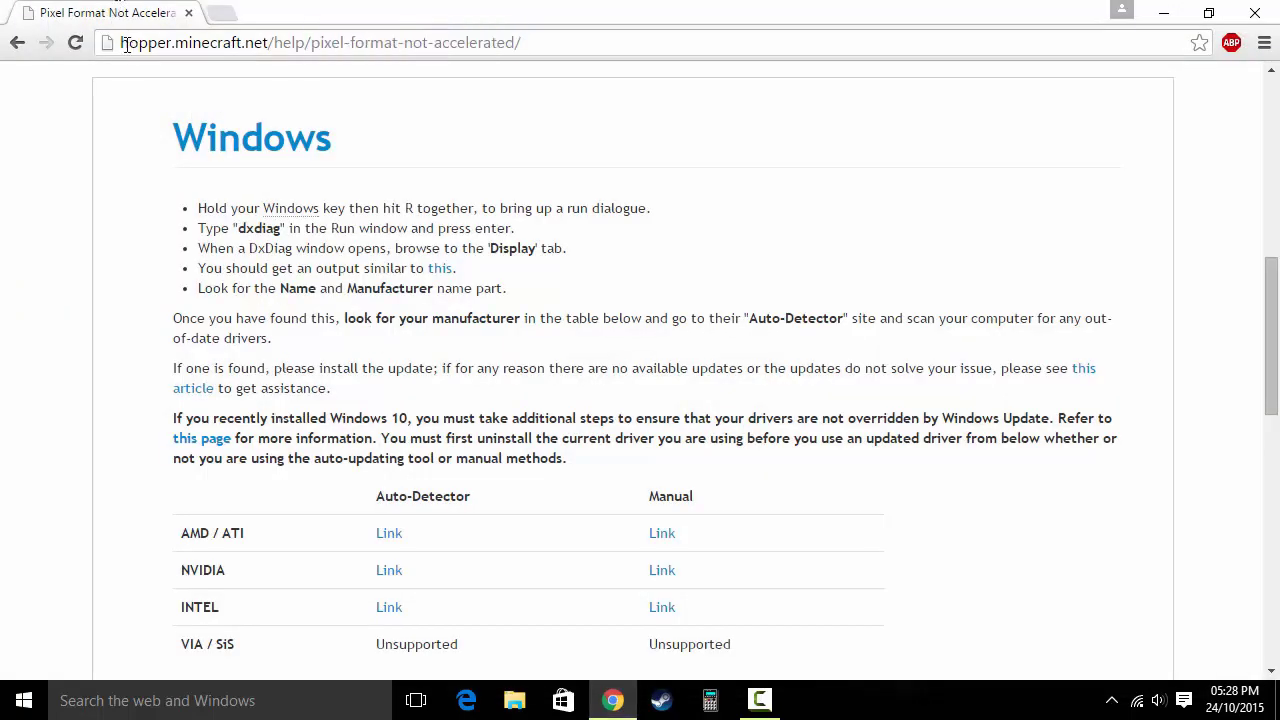
key(ctrl+a)
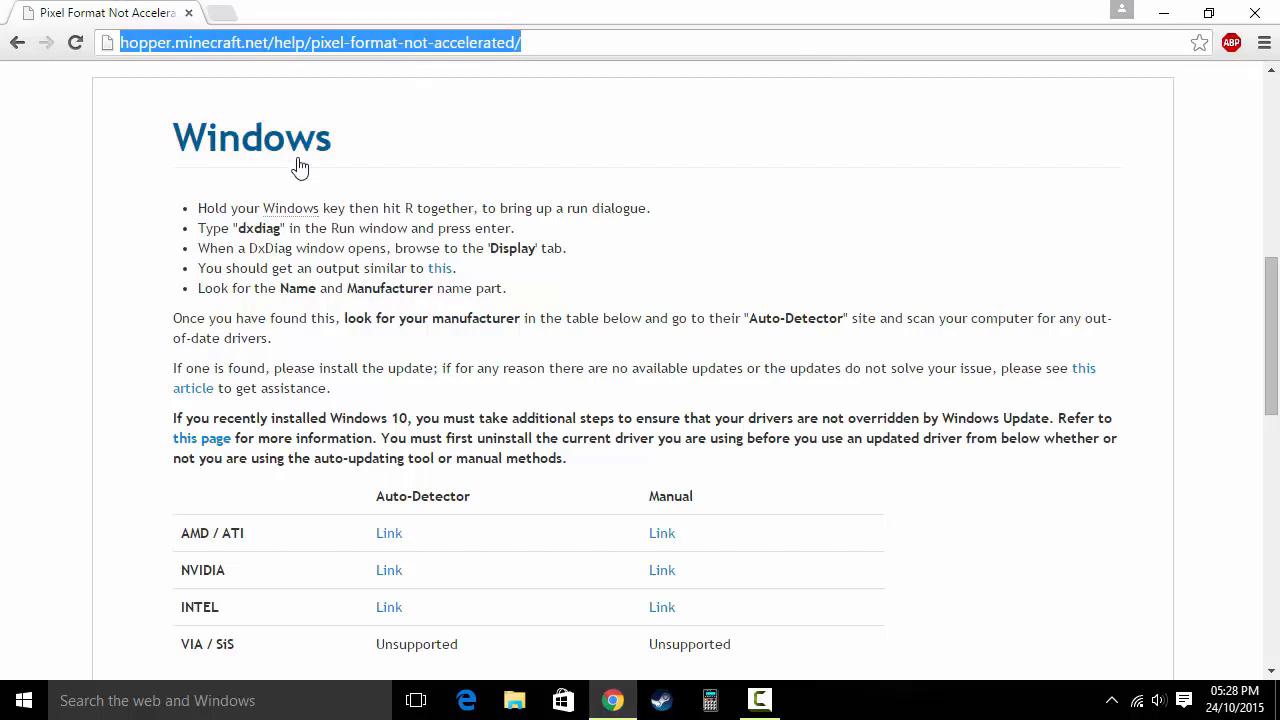
scroll(570, 285, down, 4)
scroll(594, 391, up, 3)
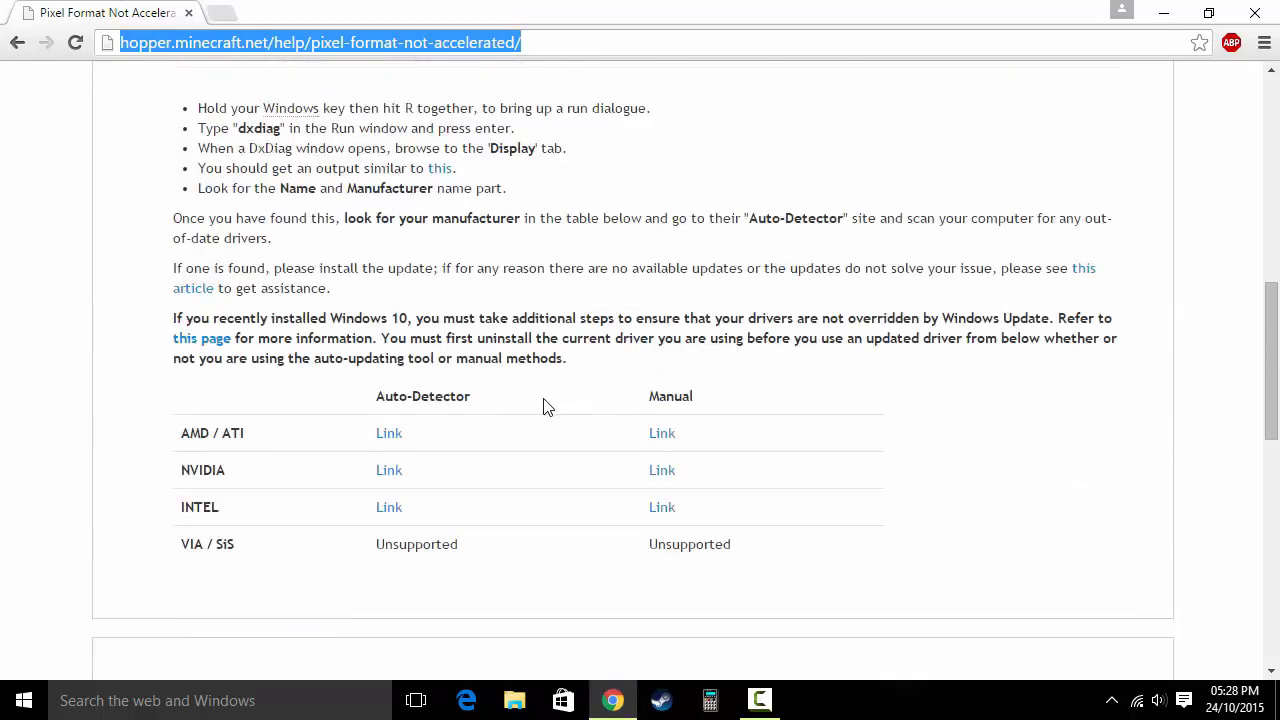
click(388, 355)
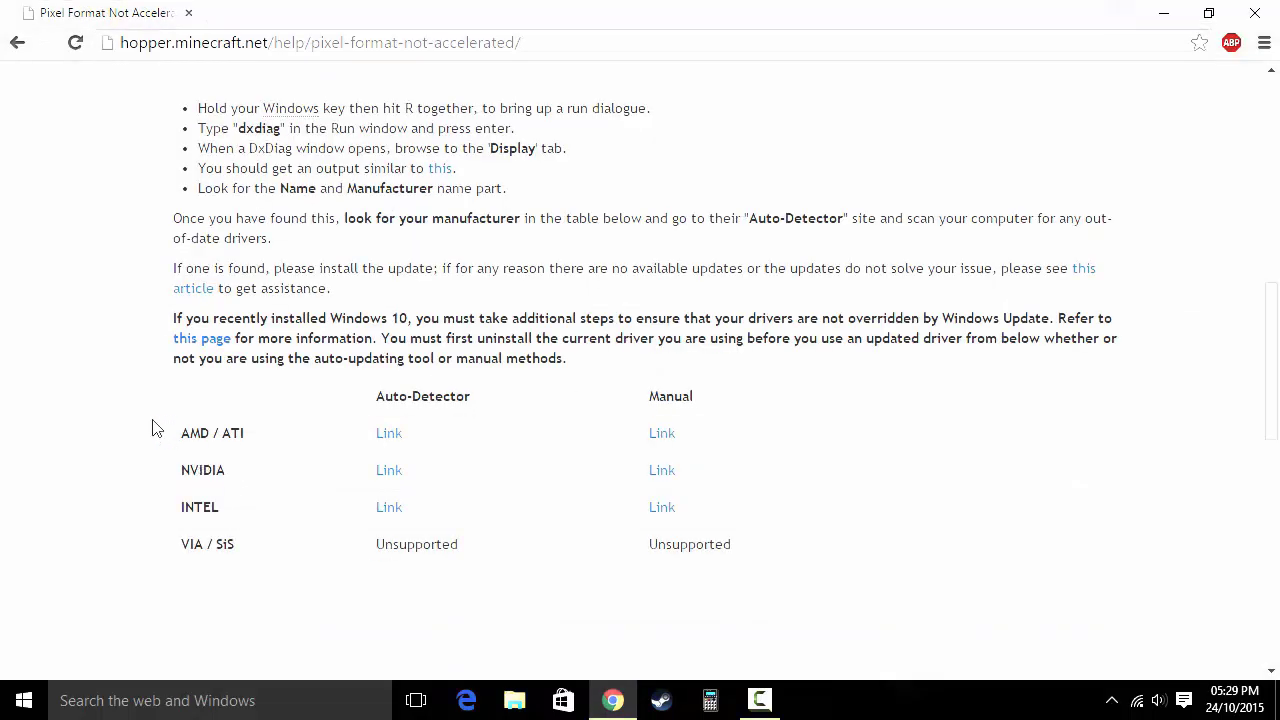
Step: Highlight the driver table, then open Intel's Auto-Detector link in the background and the Manual link
triple_click(208, 432)
drag(249, 452, 105, 457)
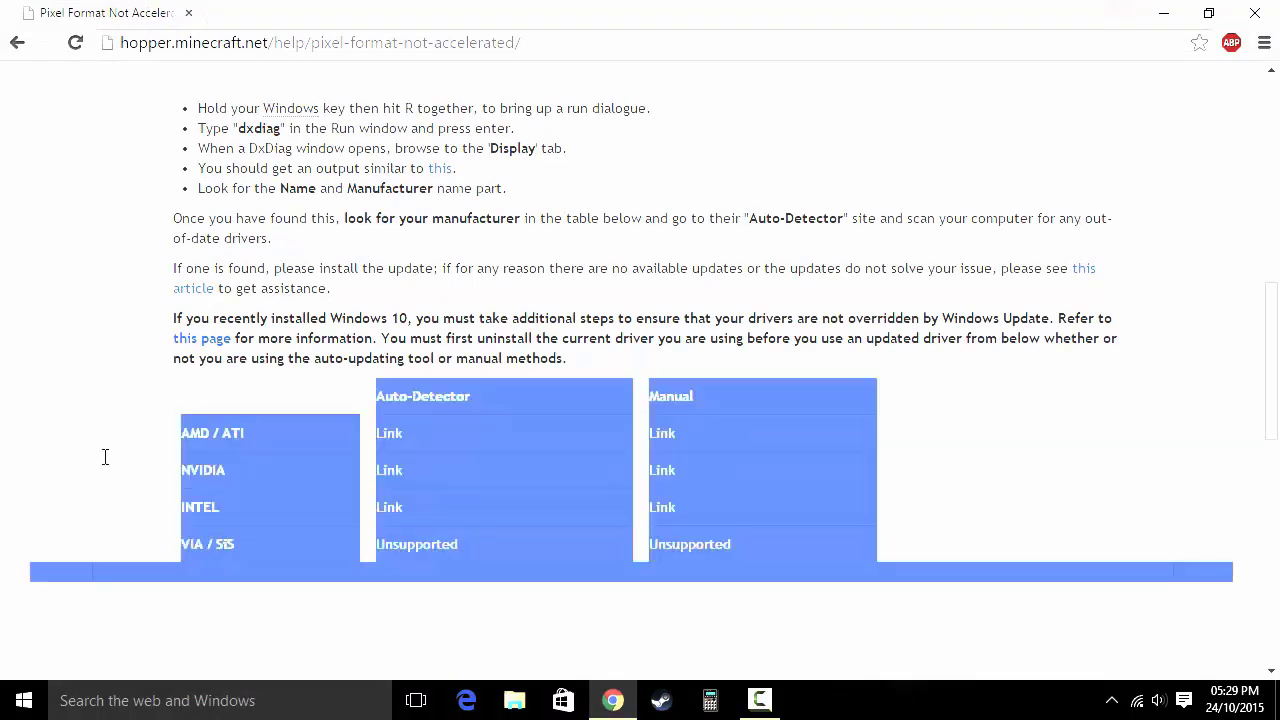
click(219, 452)
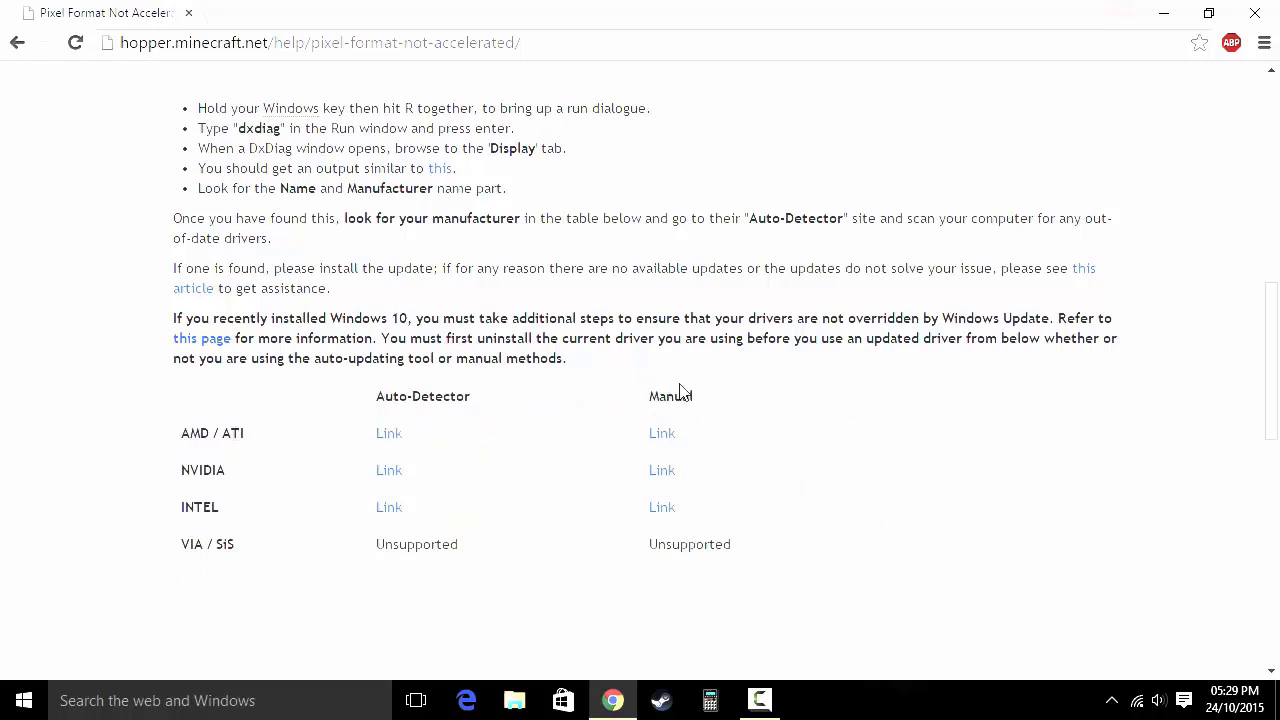
click(717, 415)
middle_click(396, 510)
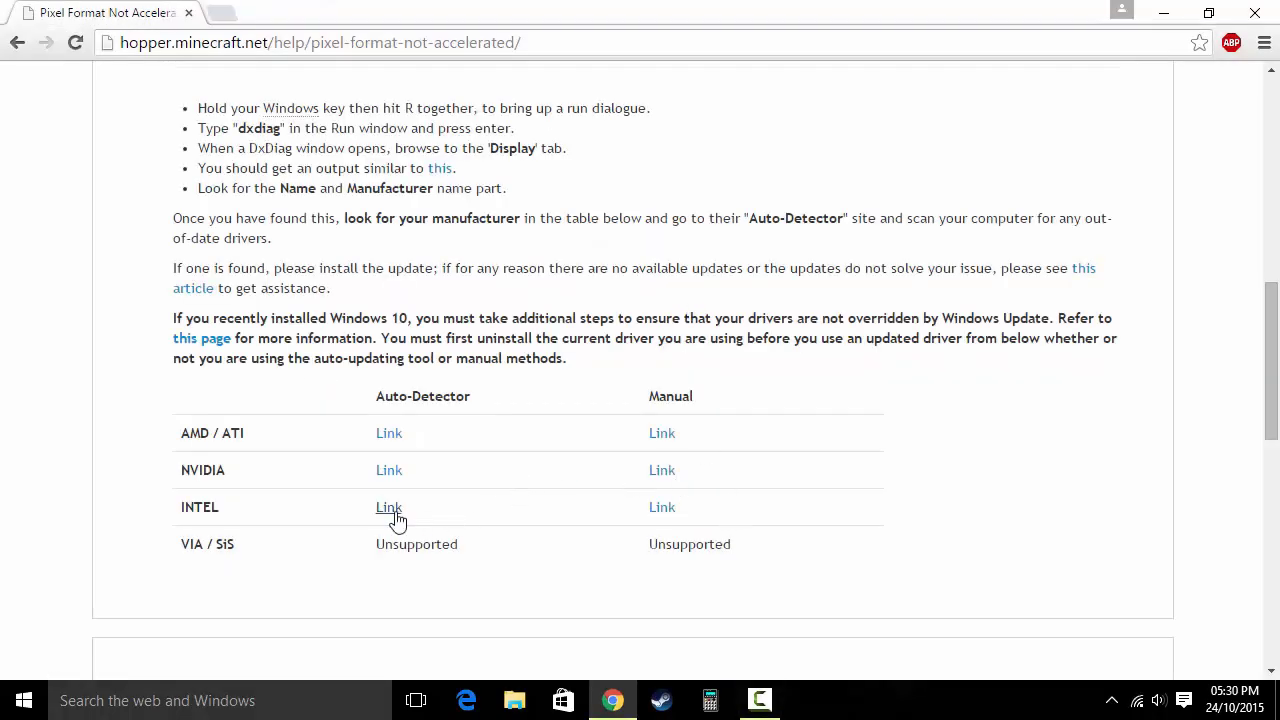
click(660, 508)
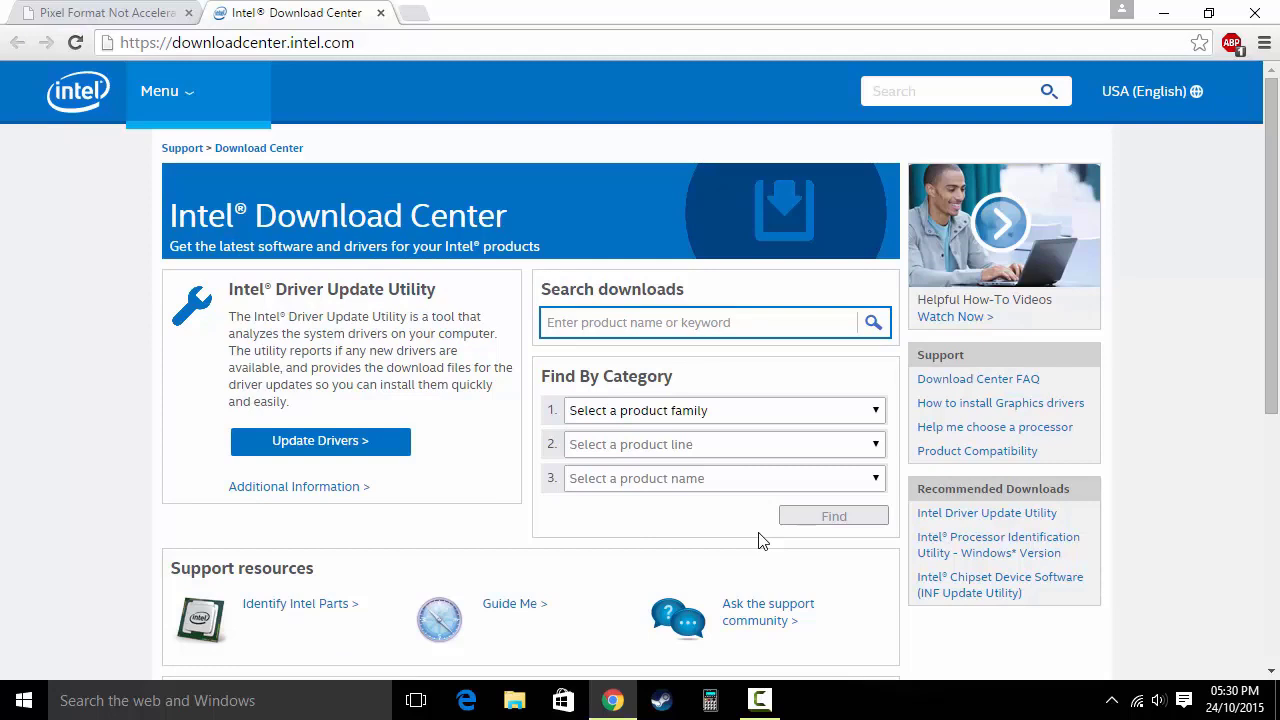
Step: Set the product family to Graphics Drivers and the product line to Desktop graphics drivers
click(640, 418)
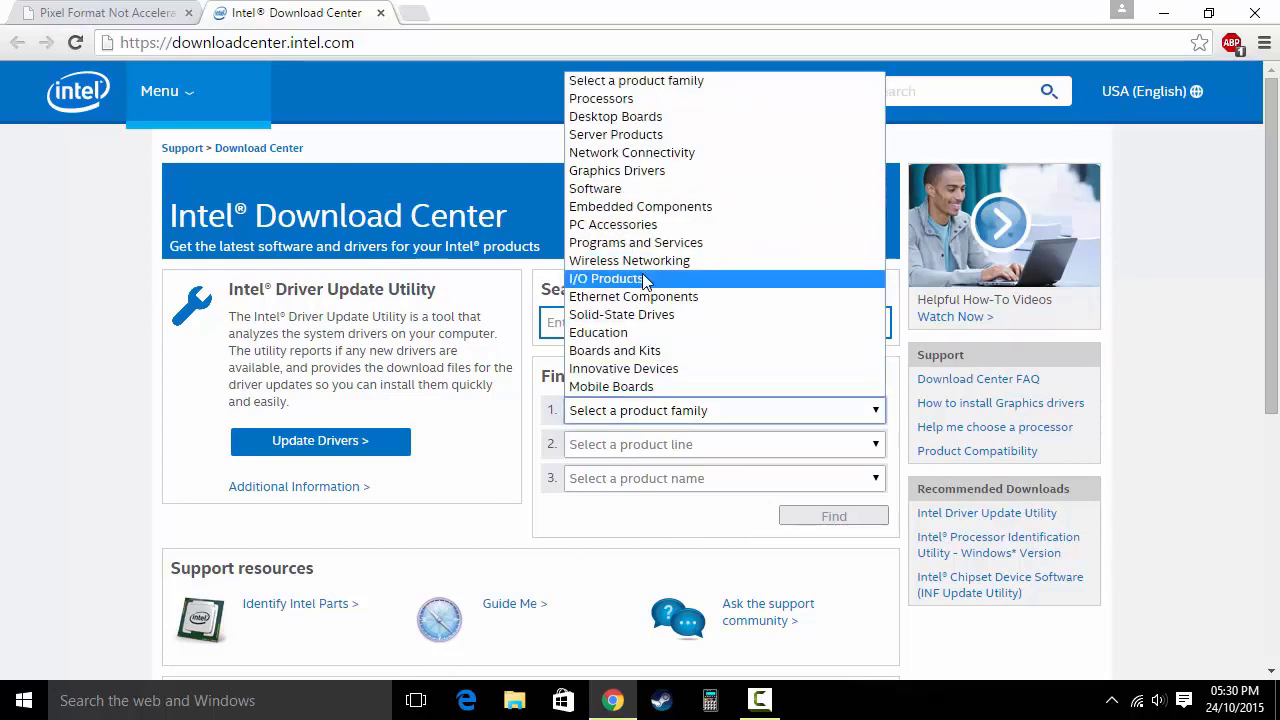
click(655, 172)
click(645, 444)
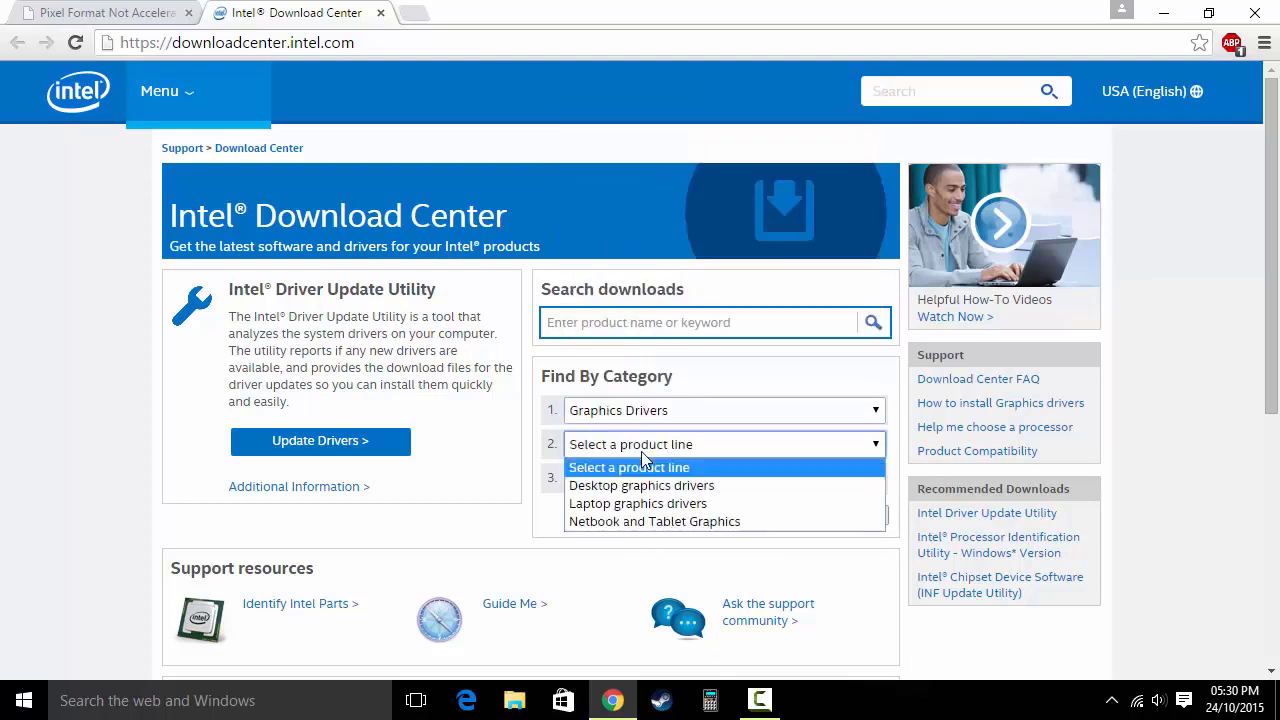
key(Up)
key(Down)
key(Down)
key(Up)
key(Up)
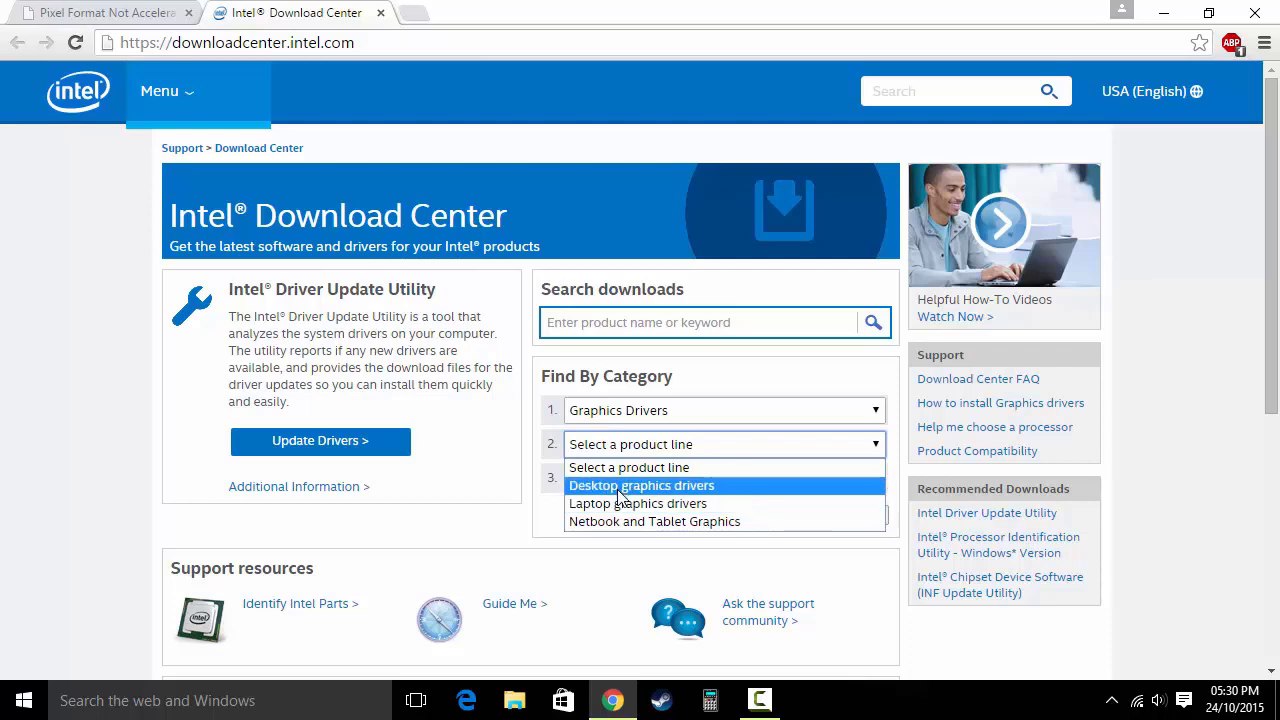
click(680, 486)
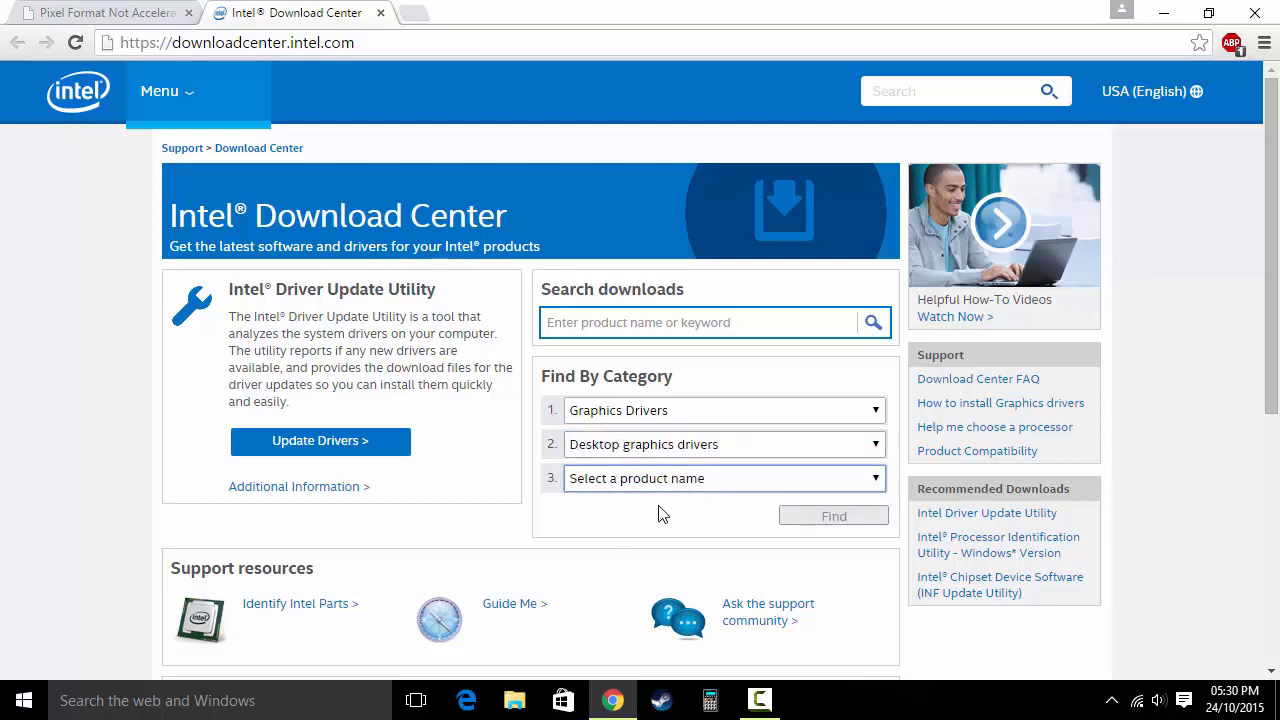
Step: Choose Graphics Drivers for Intel G31 Express Chipset as the product name
click(635, 484)
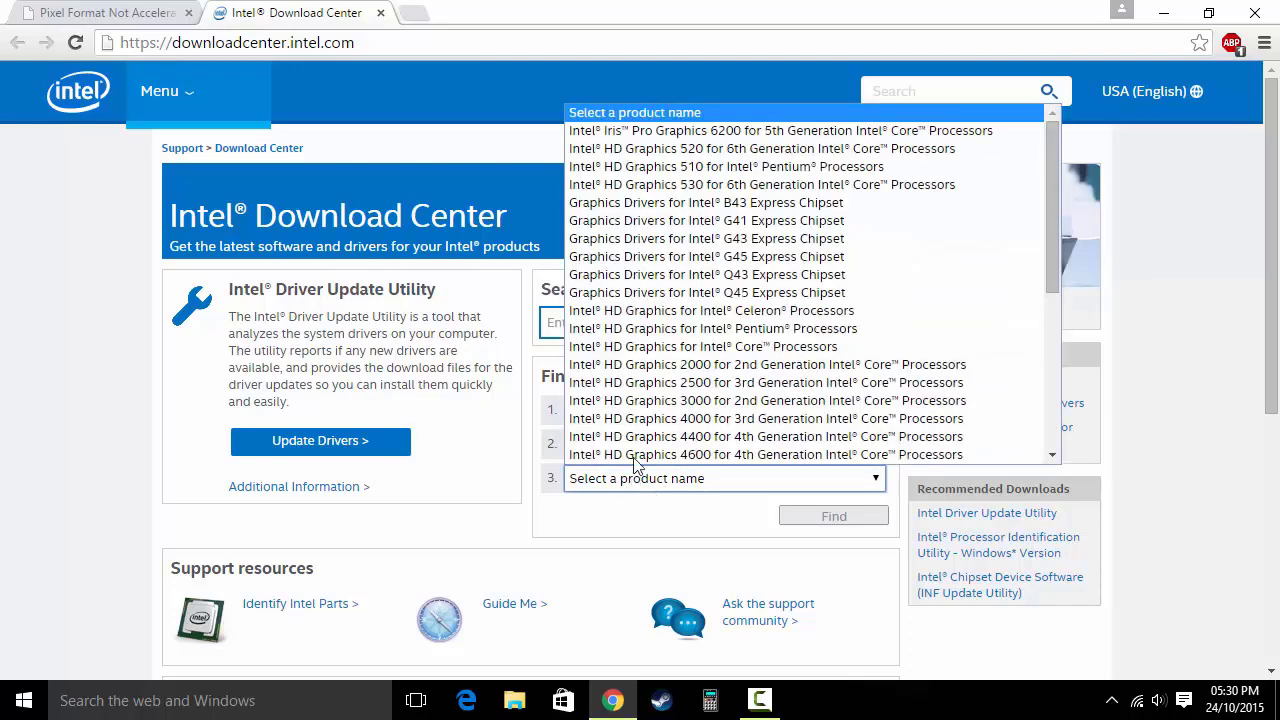
scroll(760, 400, down, 3)
scroll(716, 395, down, 3)
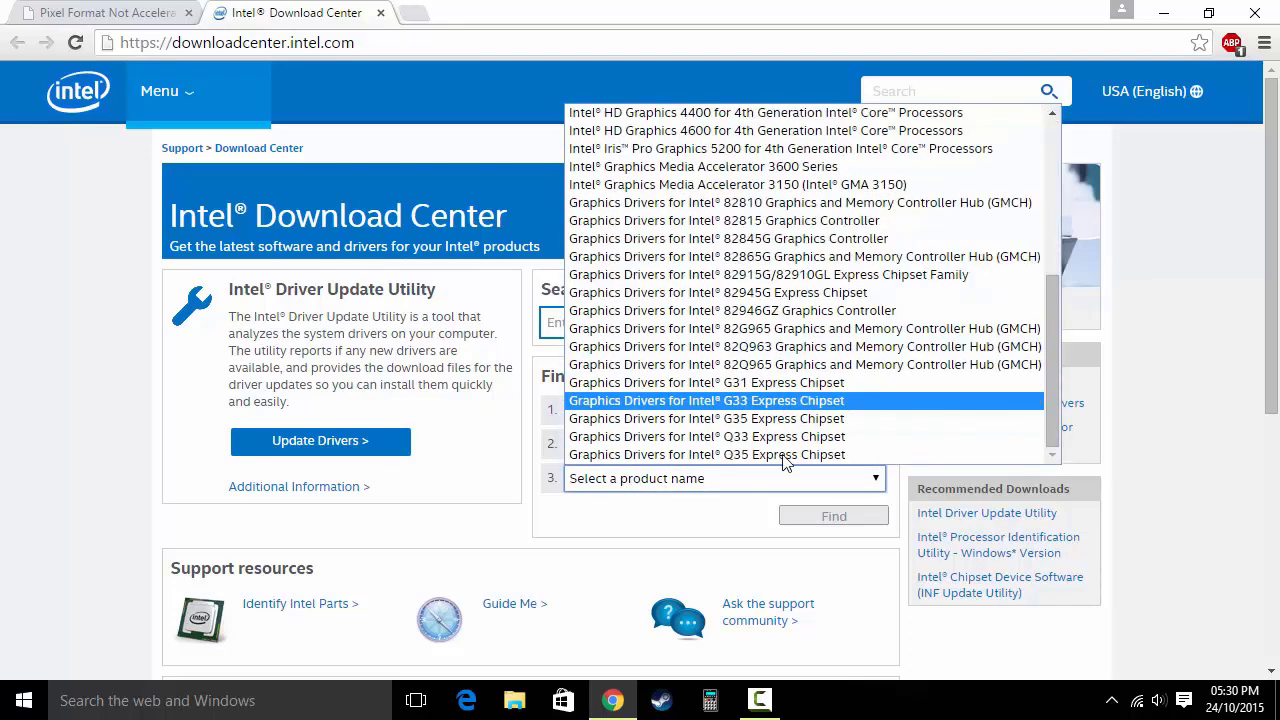
click(716, 382)
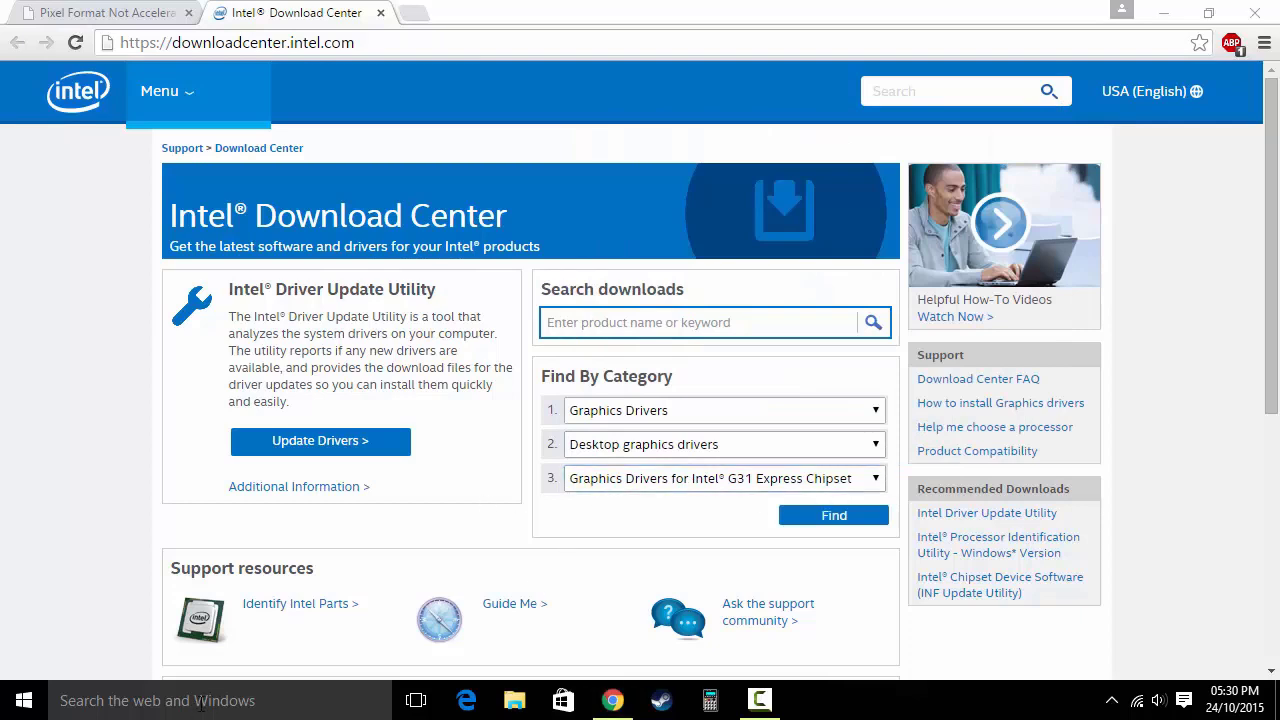
click(274, 690)
text(dev)
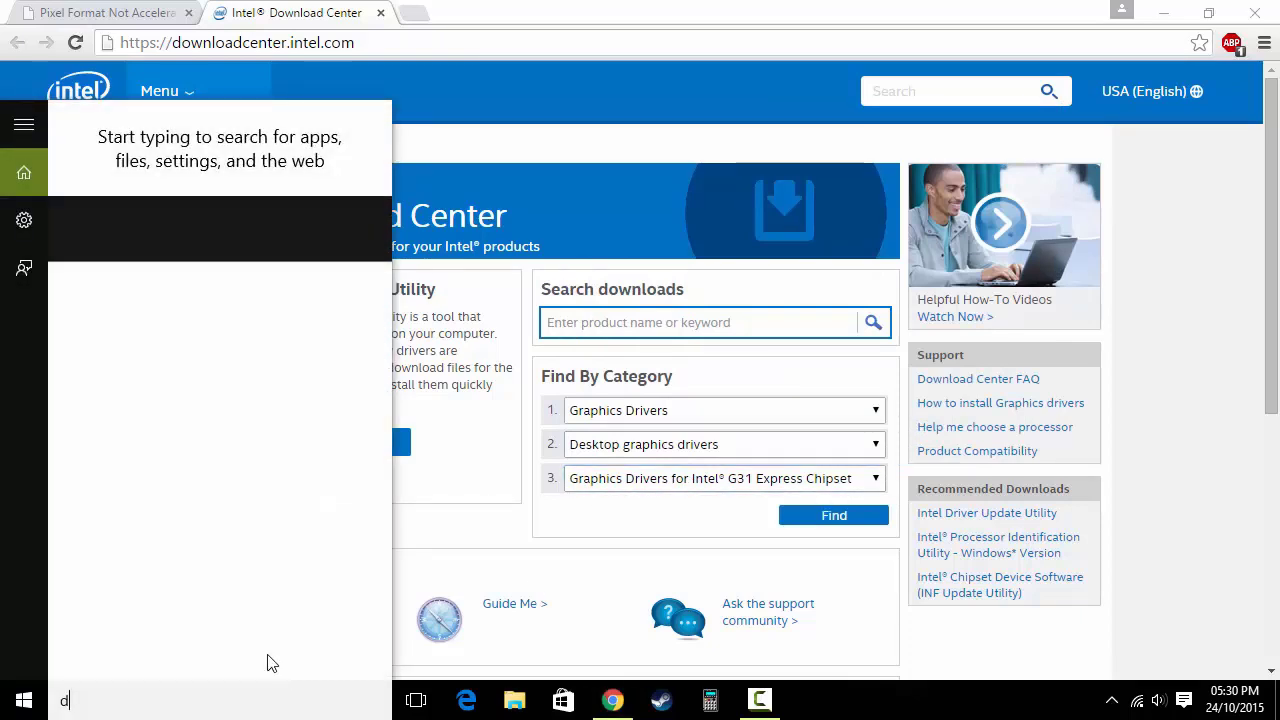
text(i)
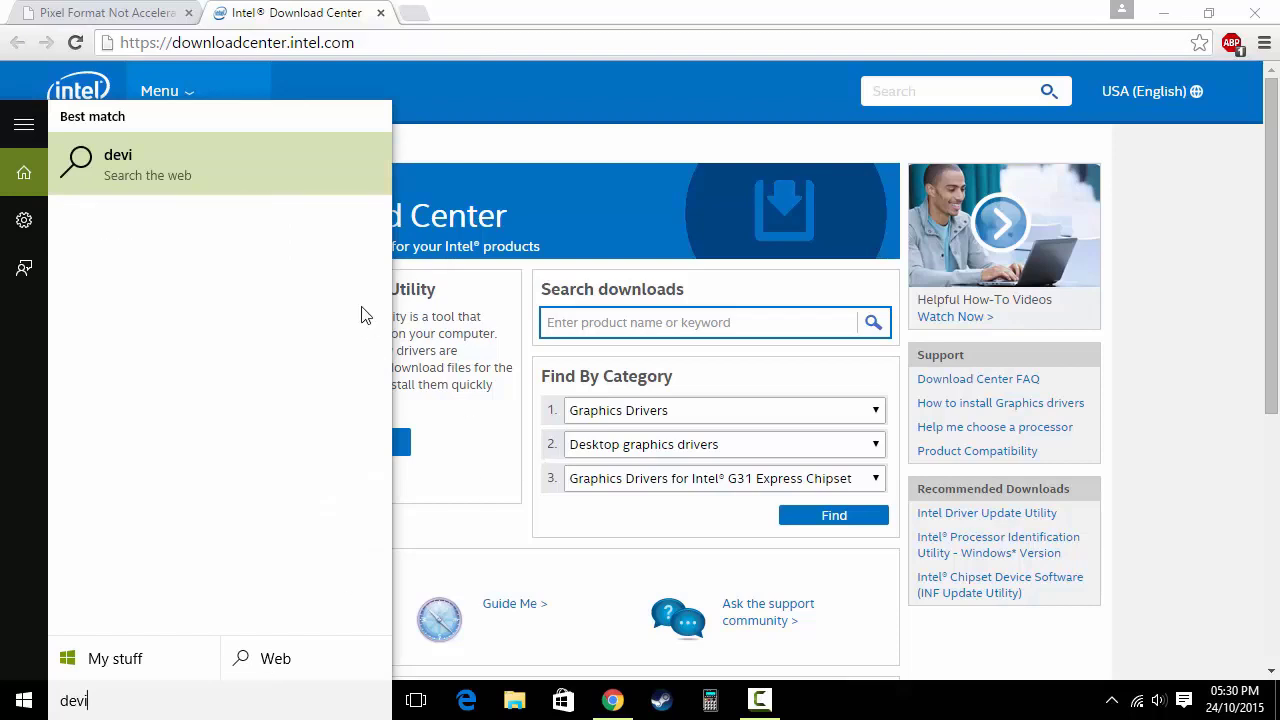
text(ce manager)
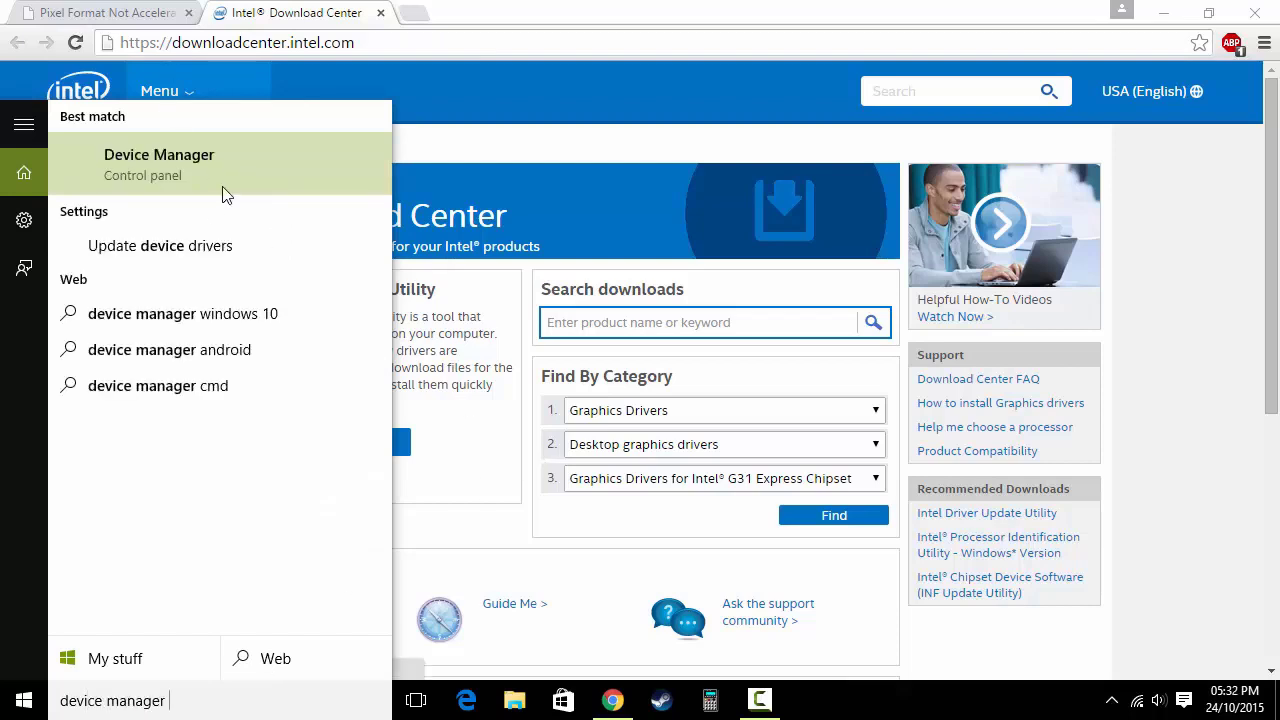
click(180, 158)
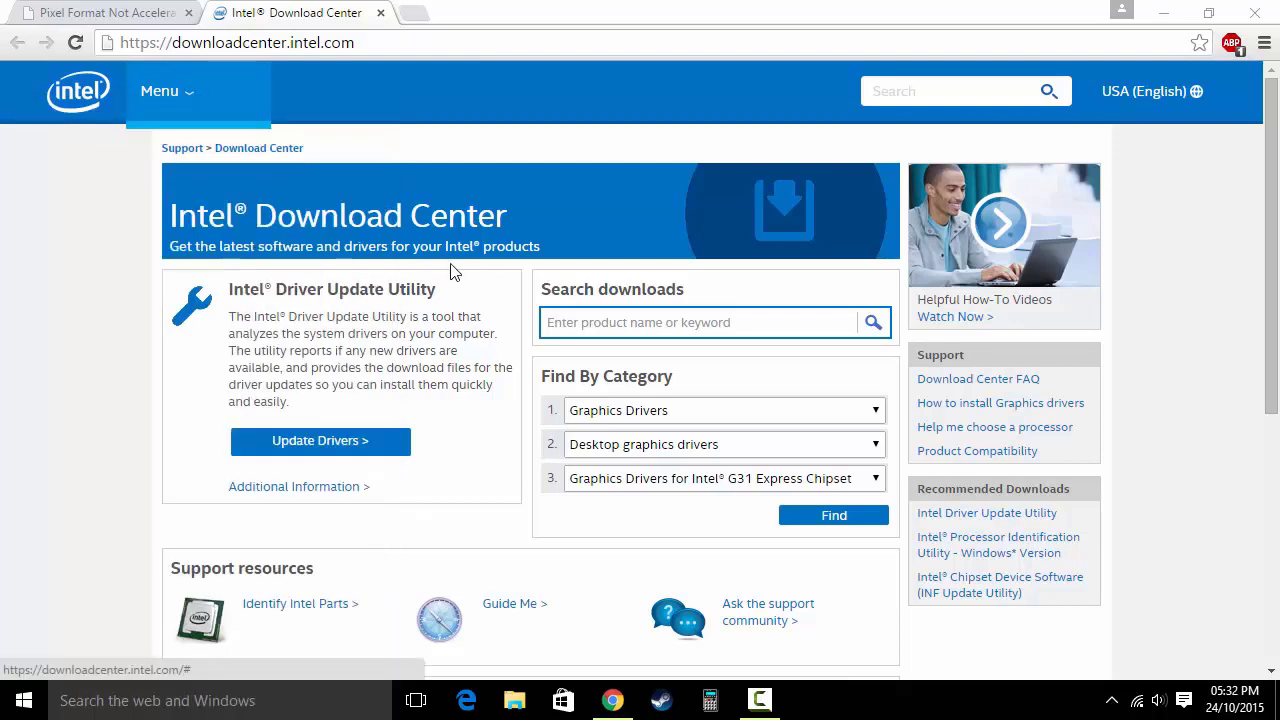
click(180, 210)
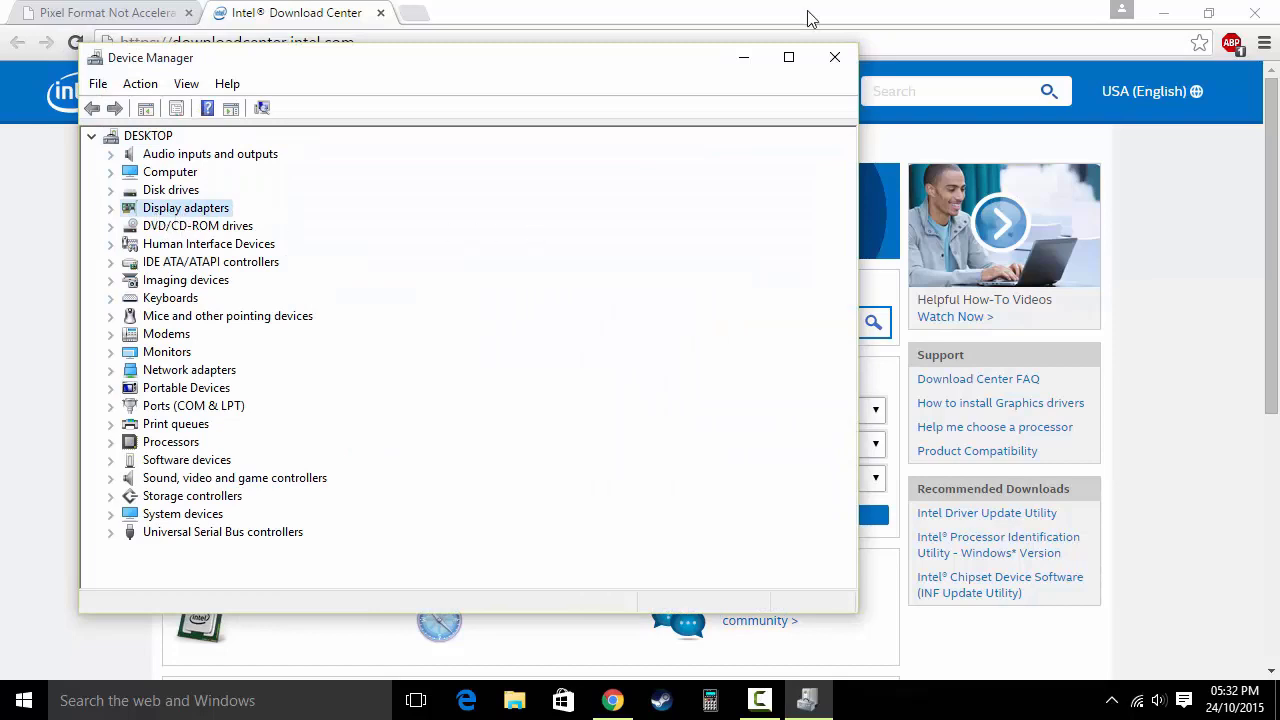
click(846, 62)
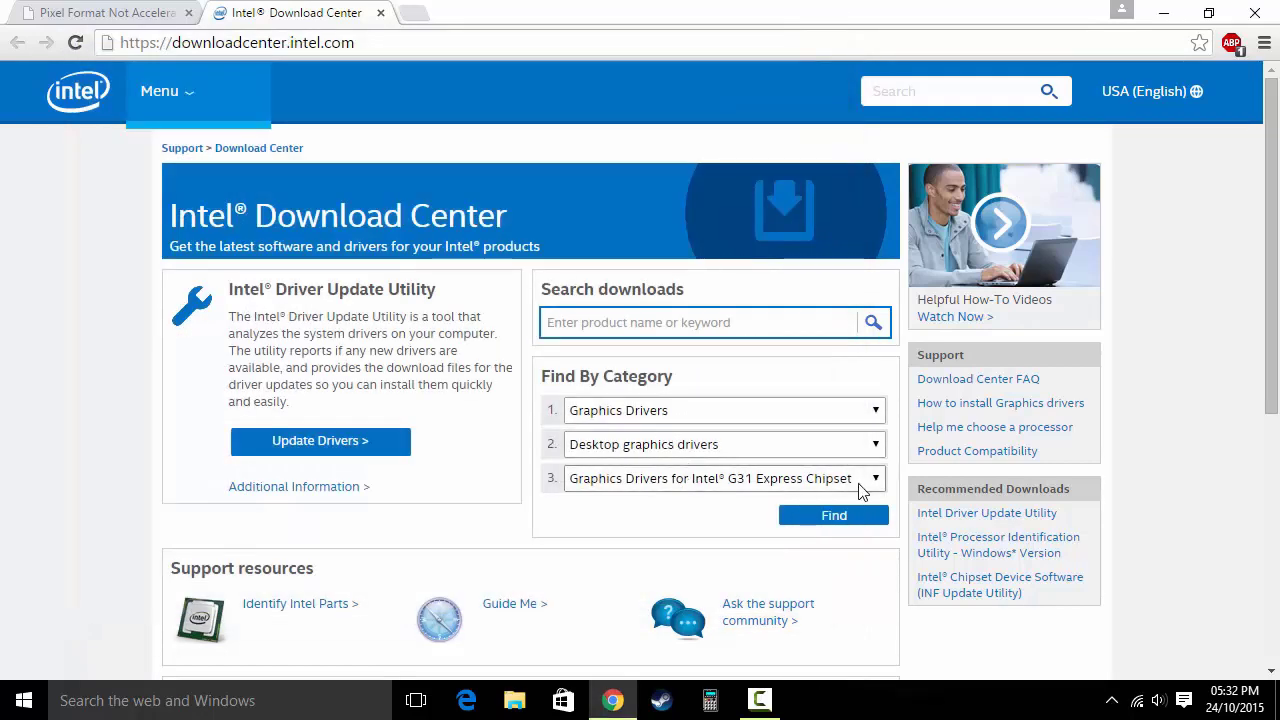
Step: Search the G31 Express Chipset category, listing 24 downloads led by the Windows 7 64-bit driver
click(833, 517)
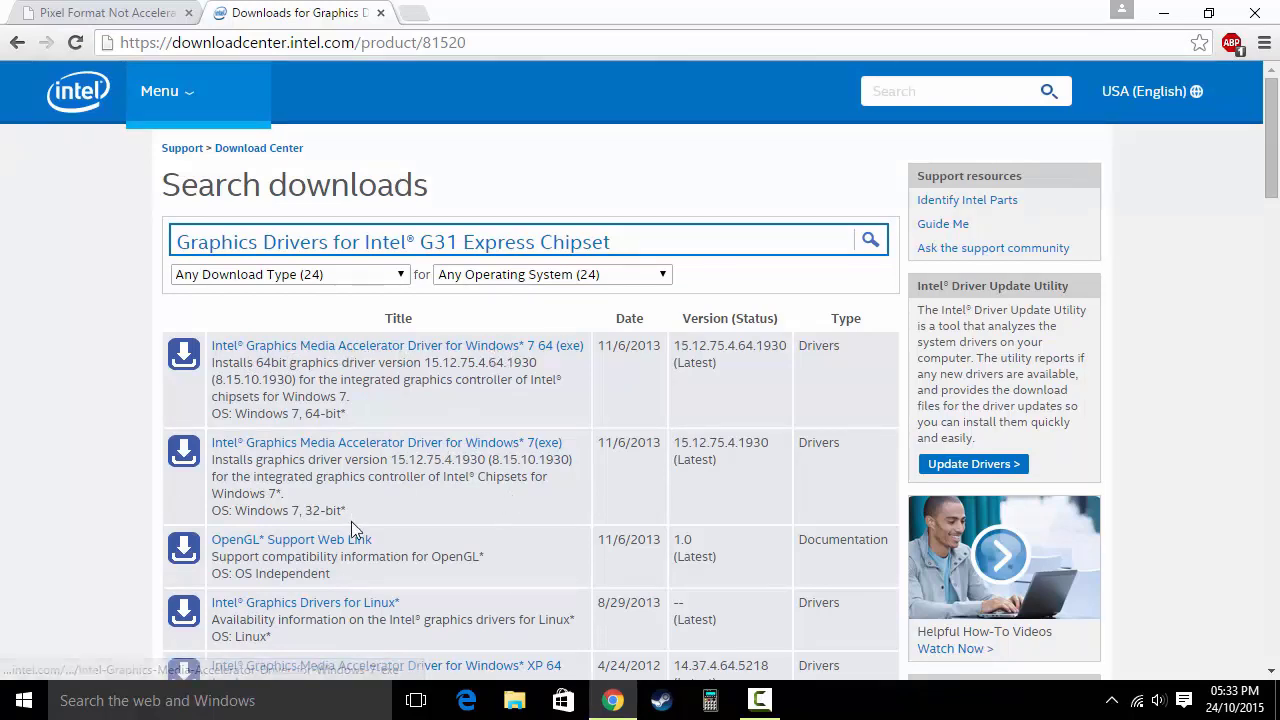
drag(337, 413, 302, 413)
click(480, 485)
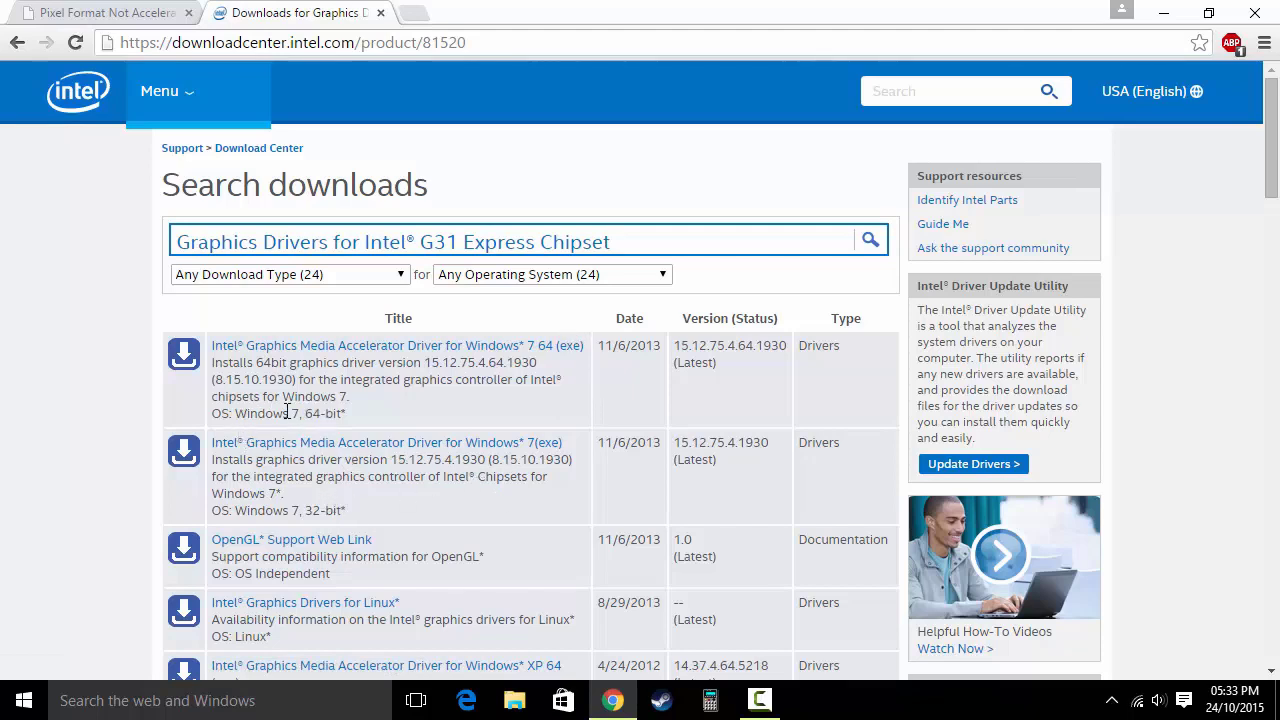
click(513, 701)
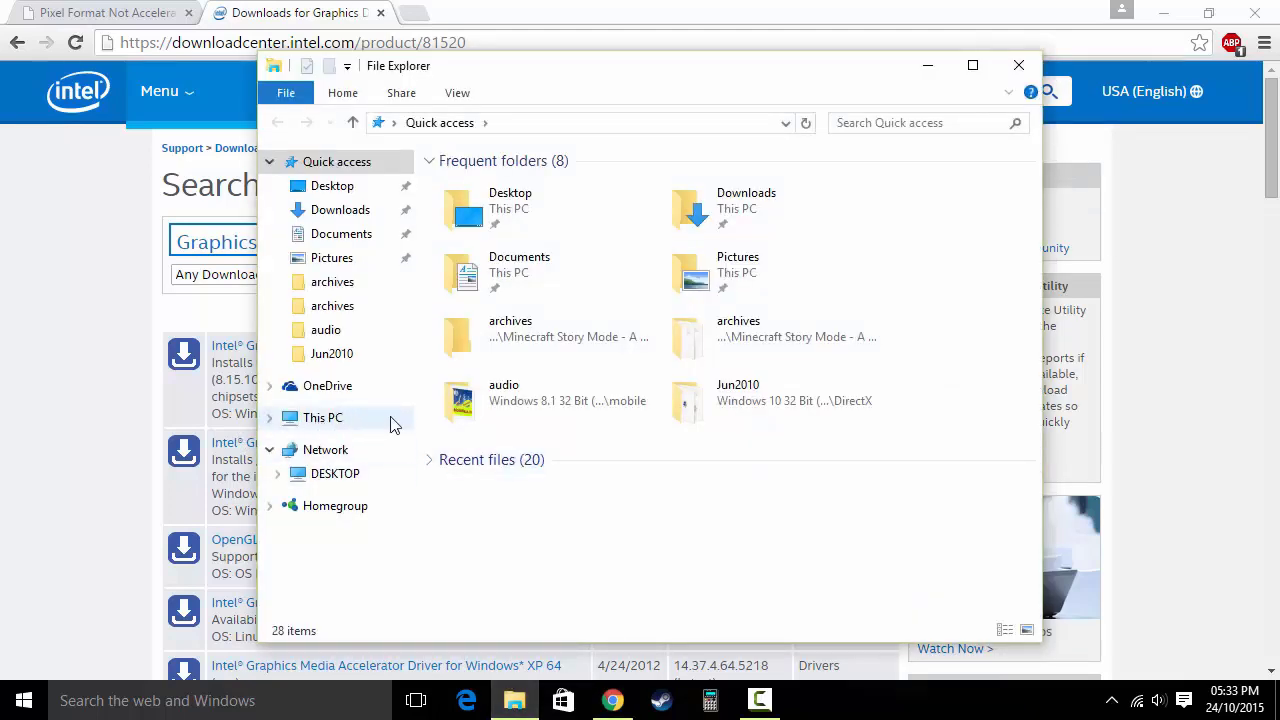
click(340, 428)
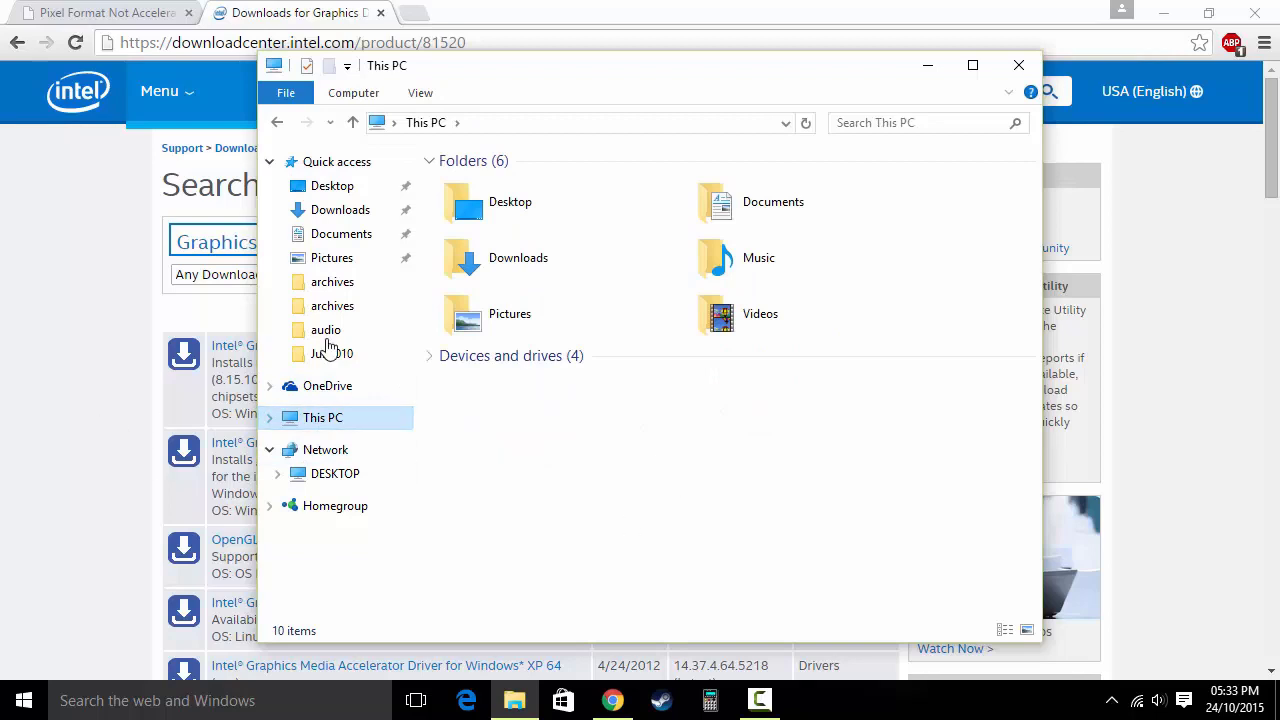
right_click(462, 399)
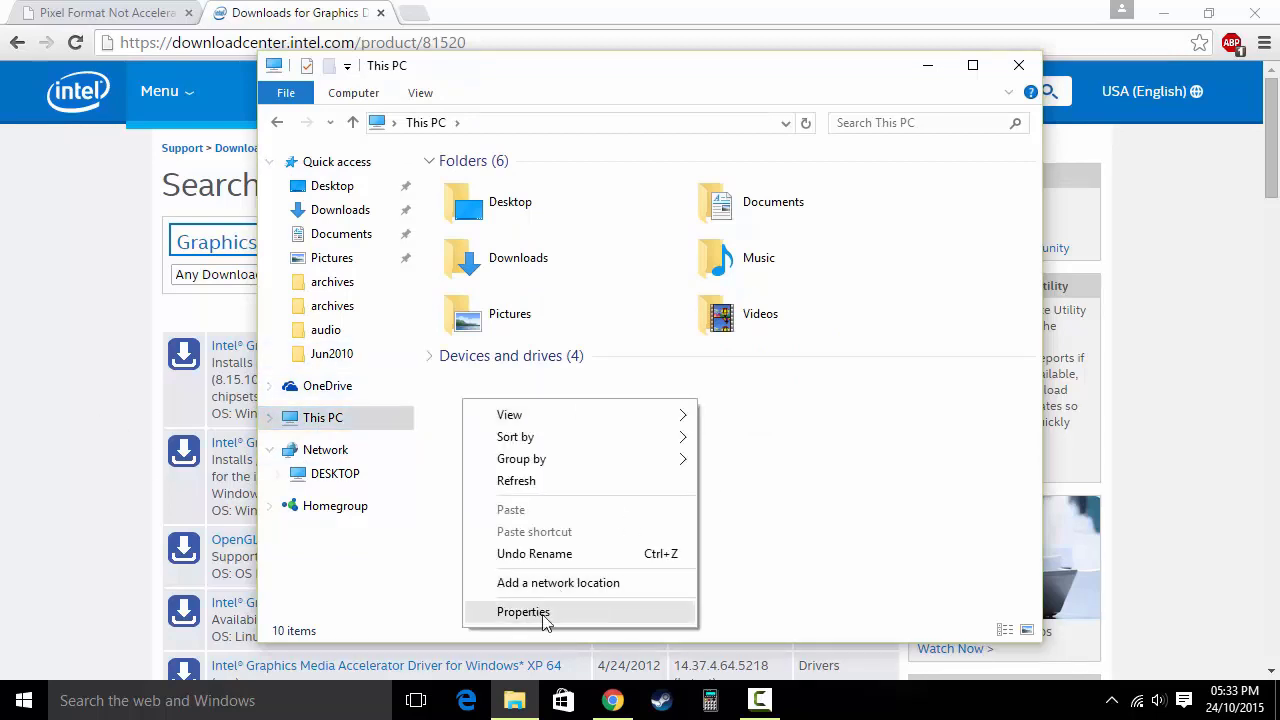
click(922, 428)
click(1019, 65)
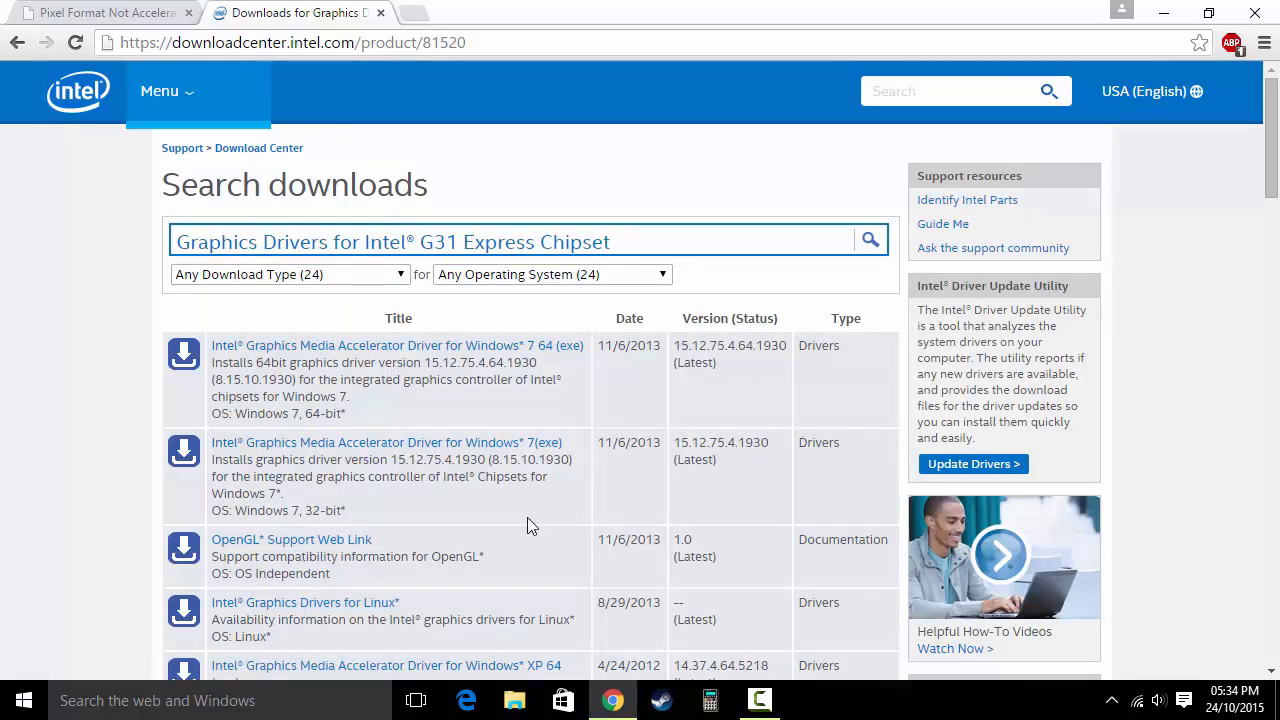
Step: Open the Windows 7 64 (exe) driver page in a new tab, close it, and minimize Chrome
scroll(520, 522, down, 1)
scroll(520, 522, up, 1)
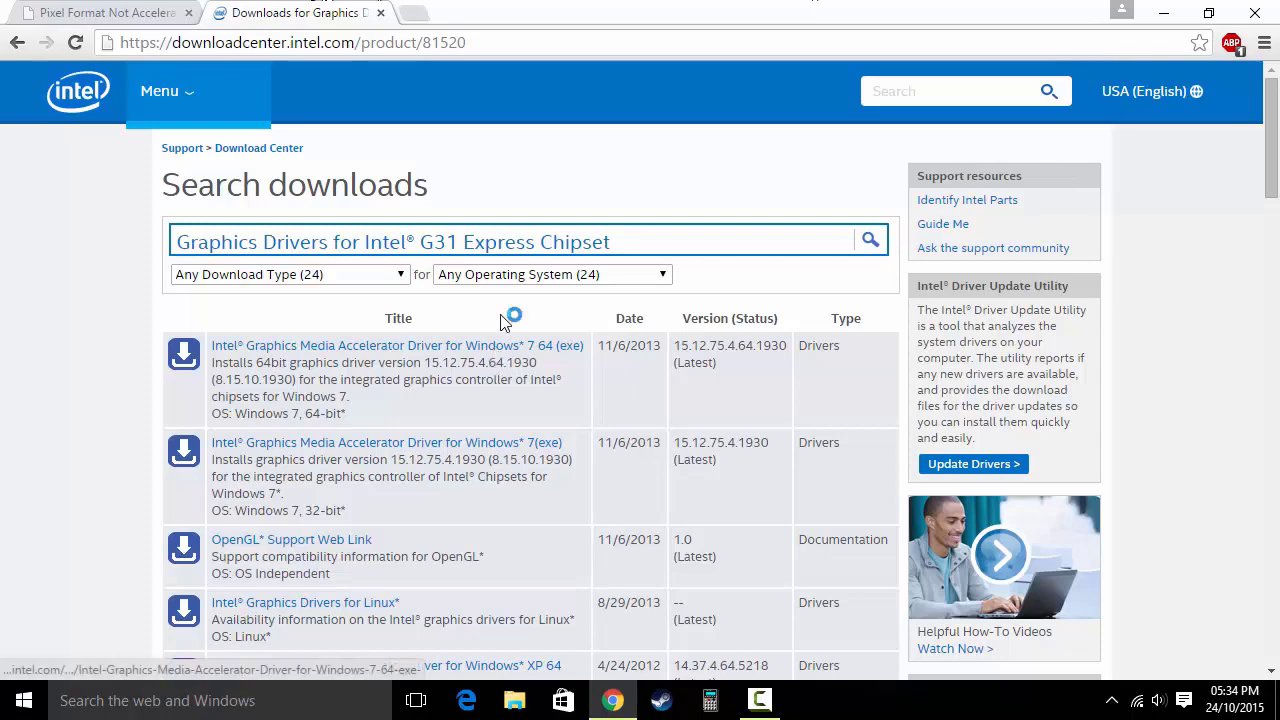
middle_click(561, 375)
key(ctrl+Tab)
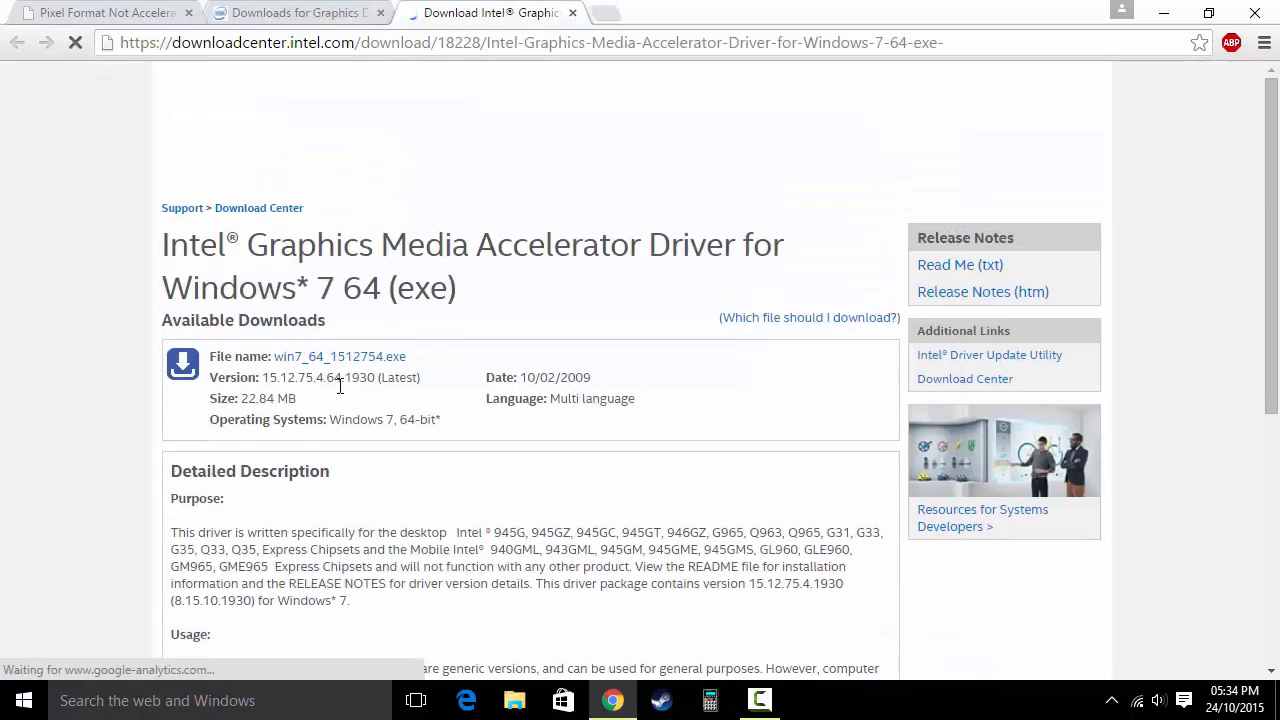
key(ctrl+w)
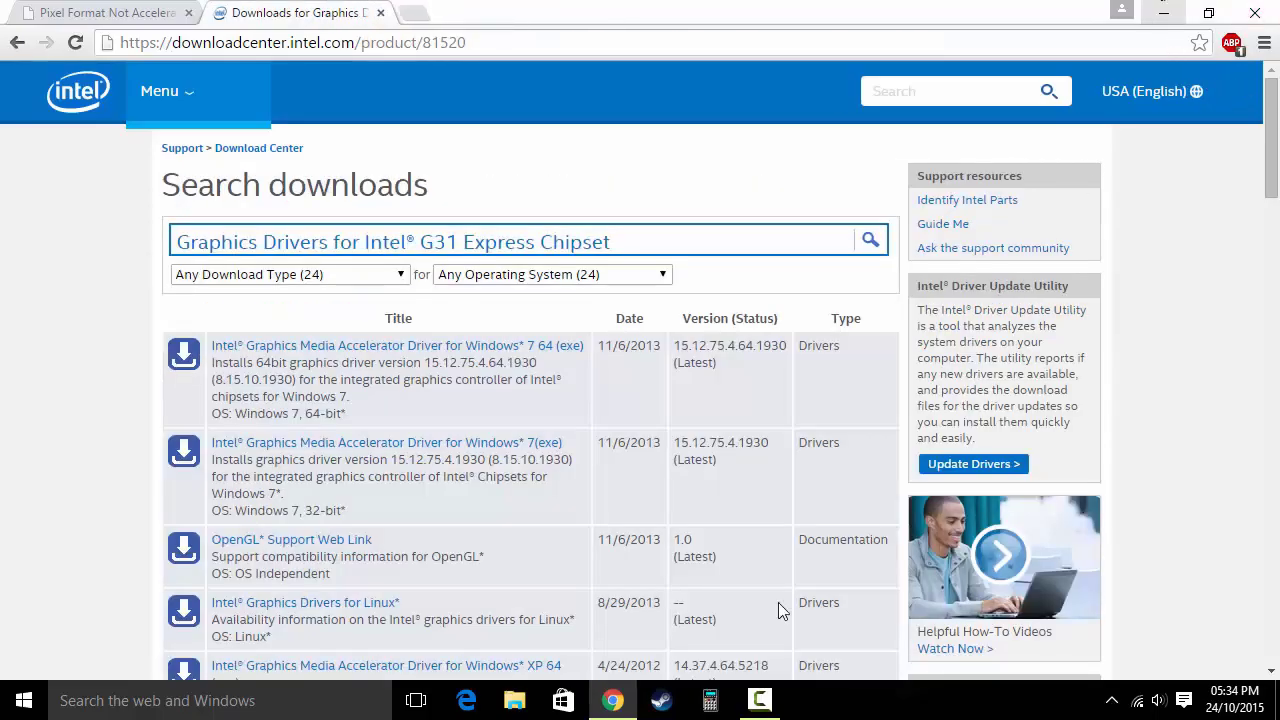
click(1164, 12)
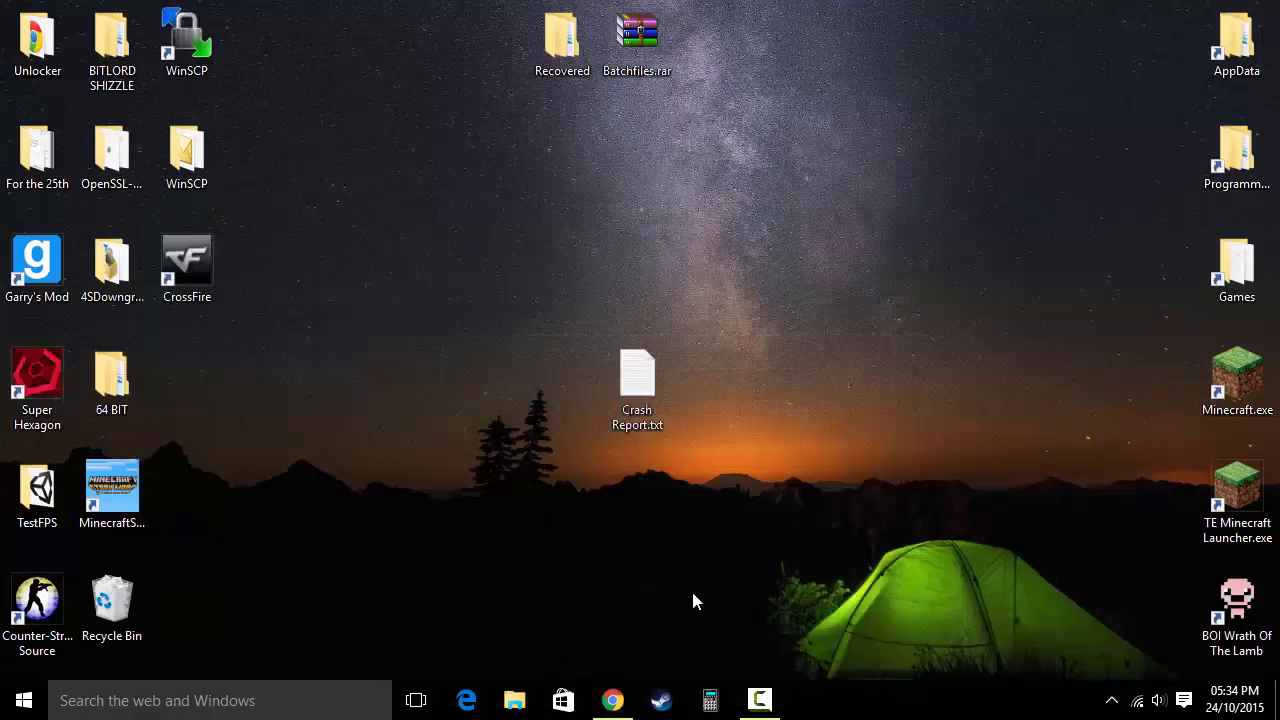
right_click(740, 494)
click(535, 540)
click(613, 700)
drag(829, 506, 380, 285)
right_click(400, 258)
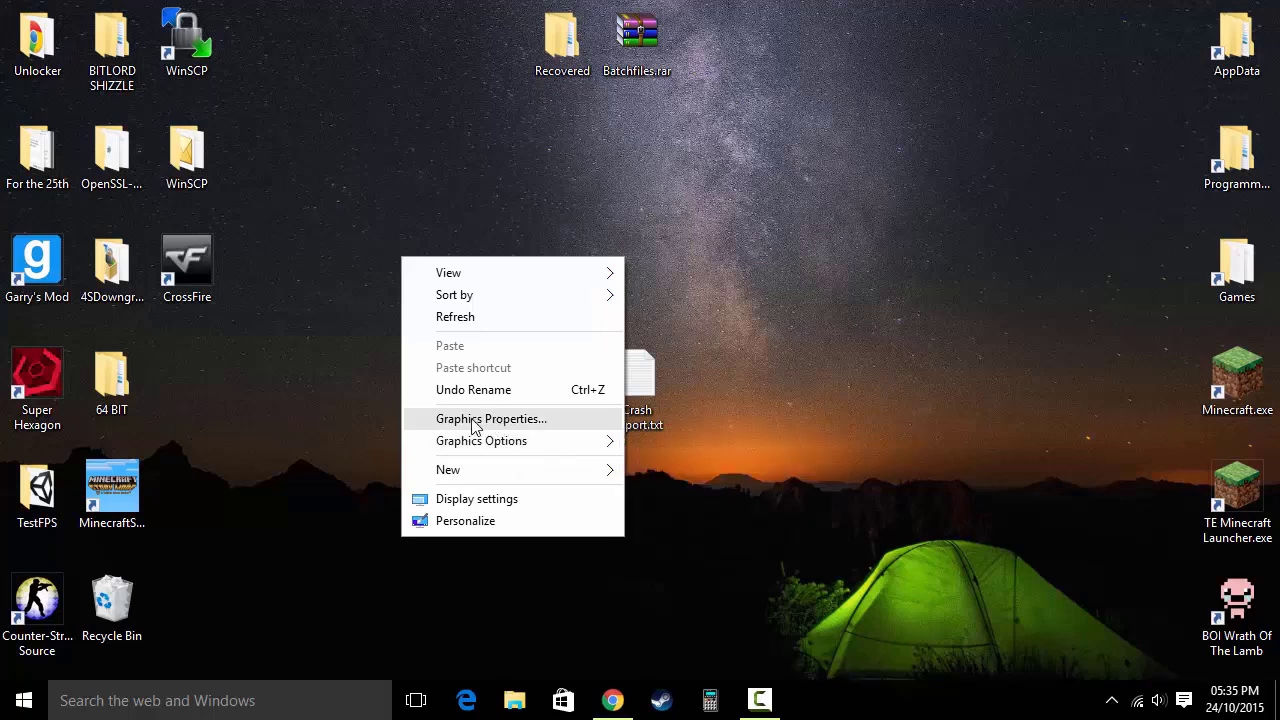
click(683, 299)
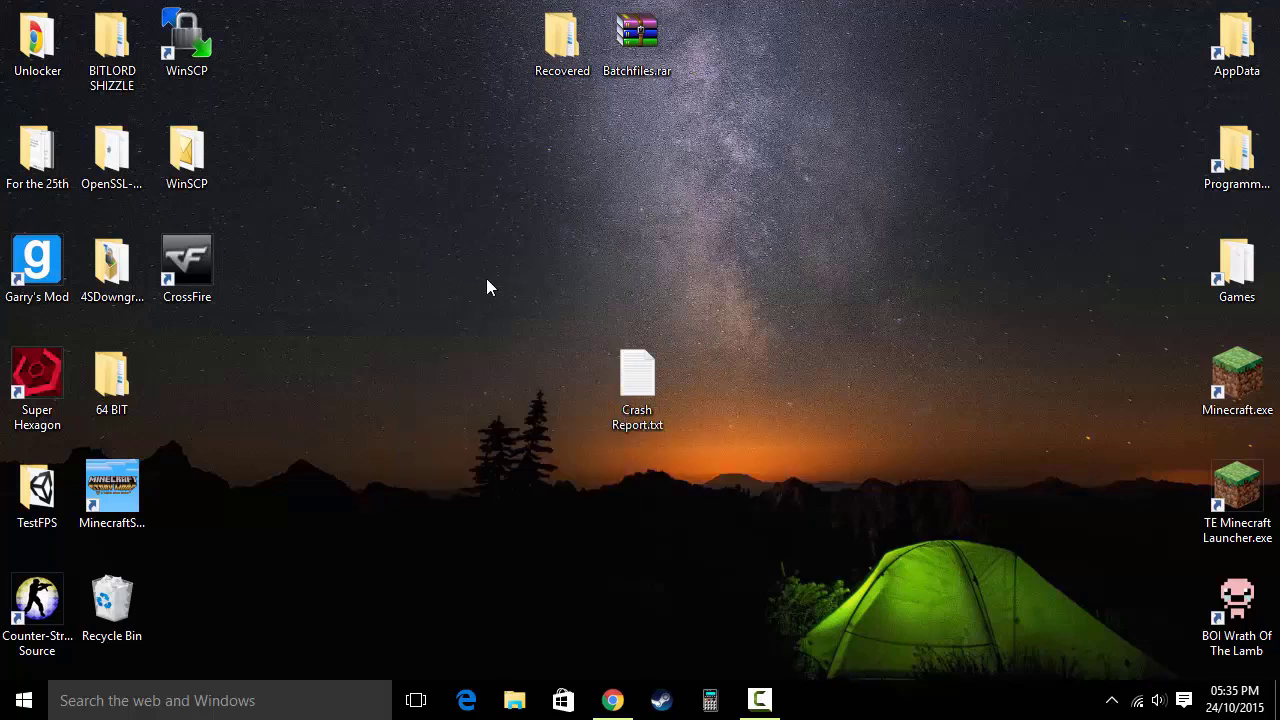
drag(460, 284, 880, 486)
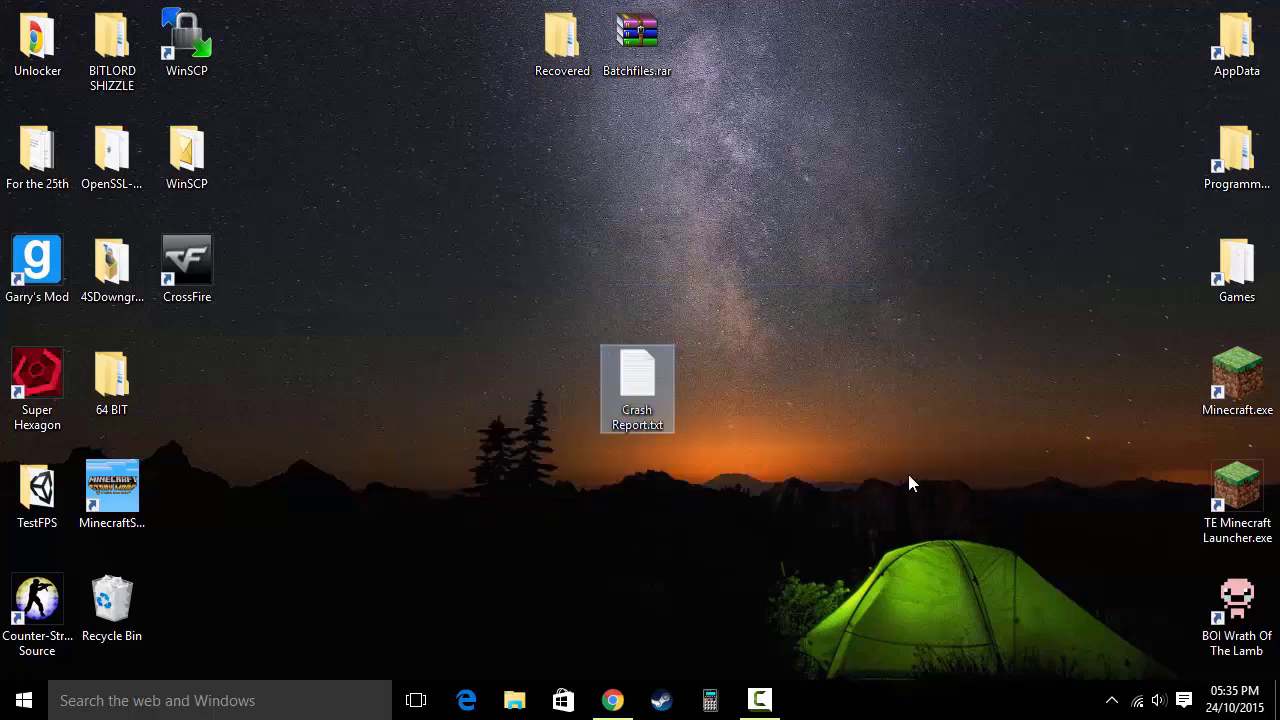
click(920, 527)
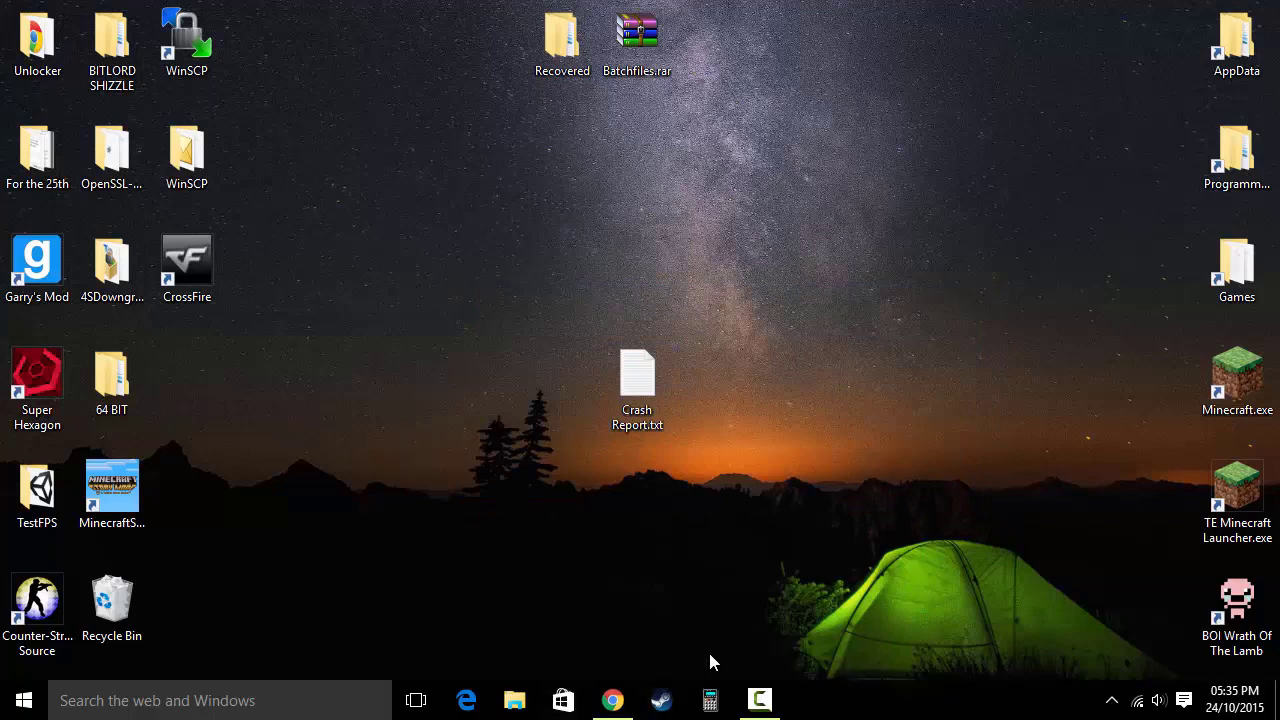